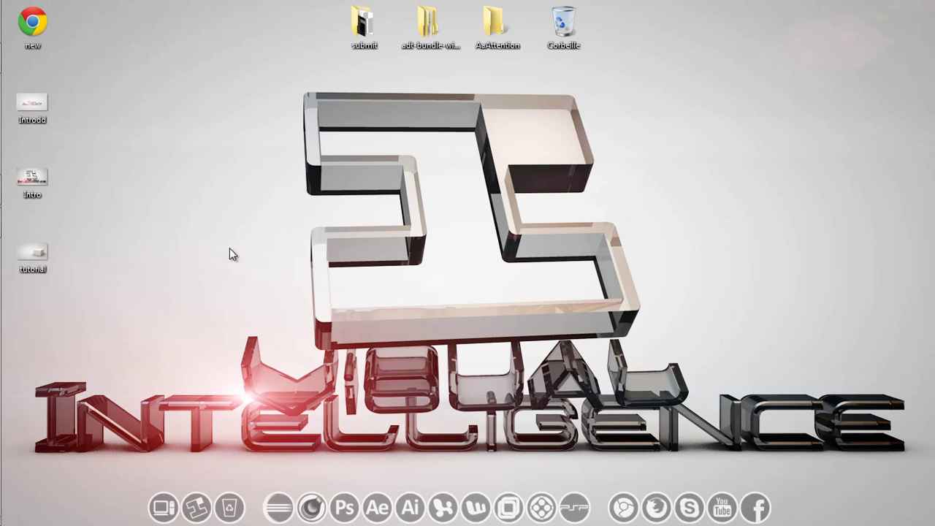
Preview the tutorial and Intro reference images
double_click(55, 265)
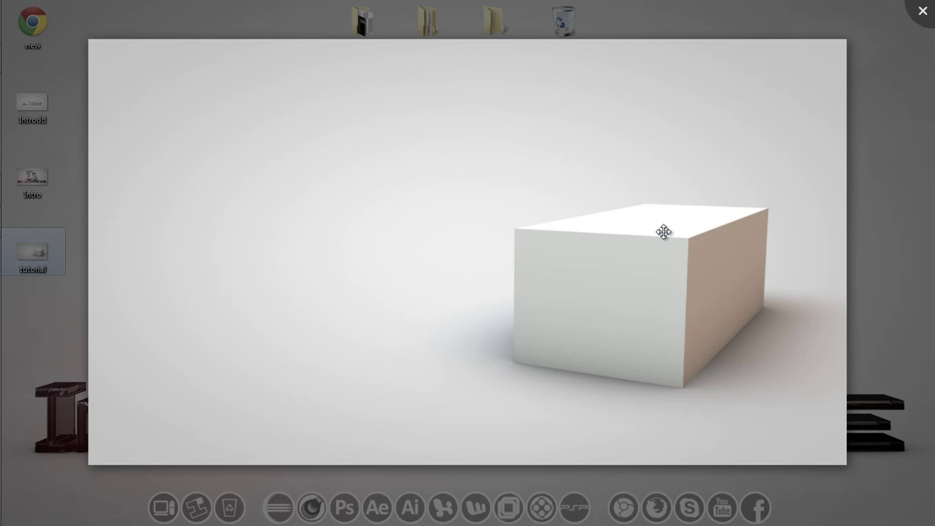
key(Escape)
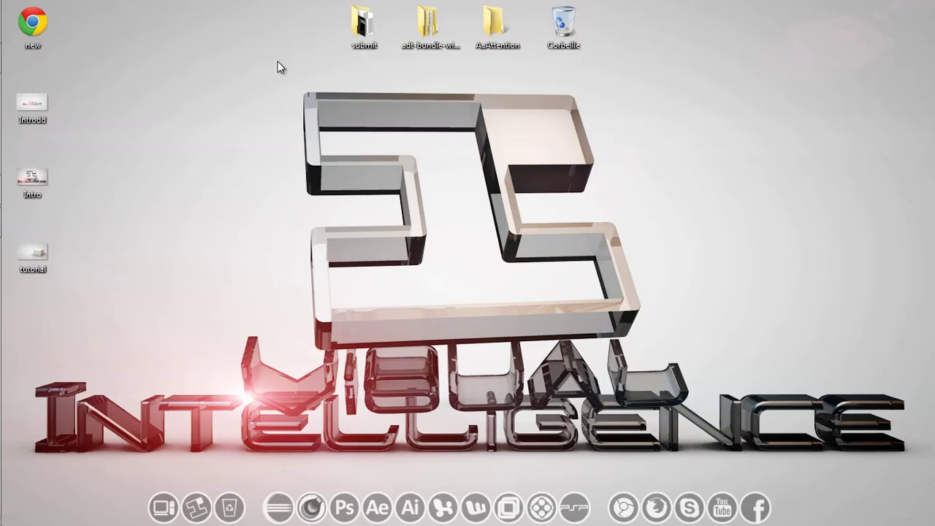
double_click(56, 179)
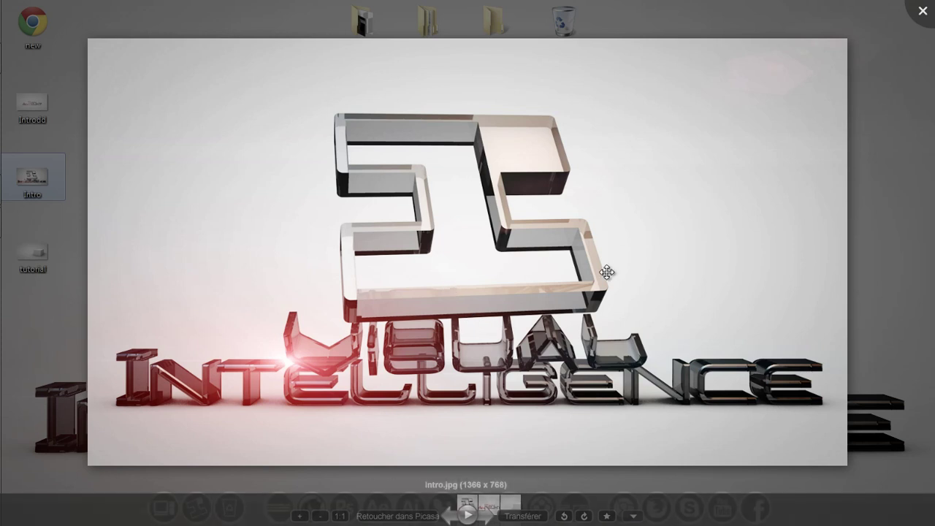
mouse_move(360, 330)
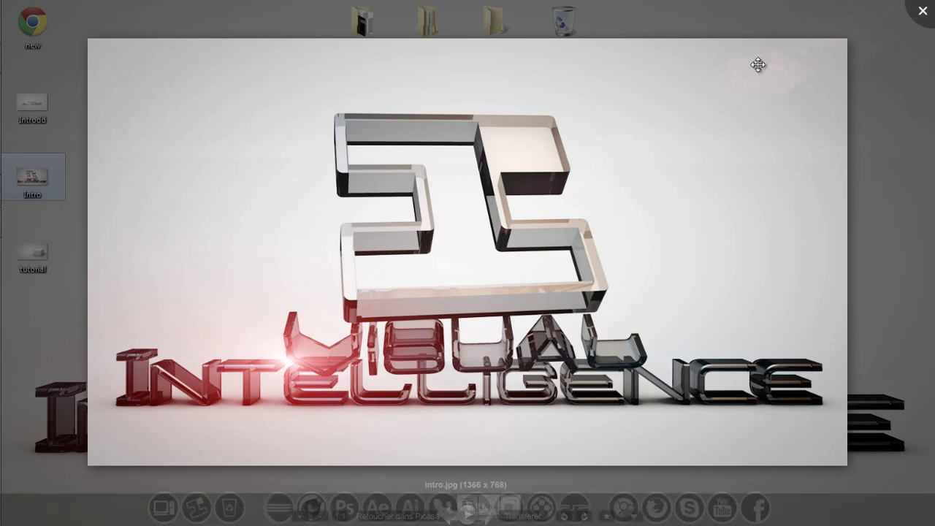
key(Escape)
drag(668, 127, 532, 221)
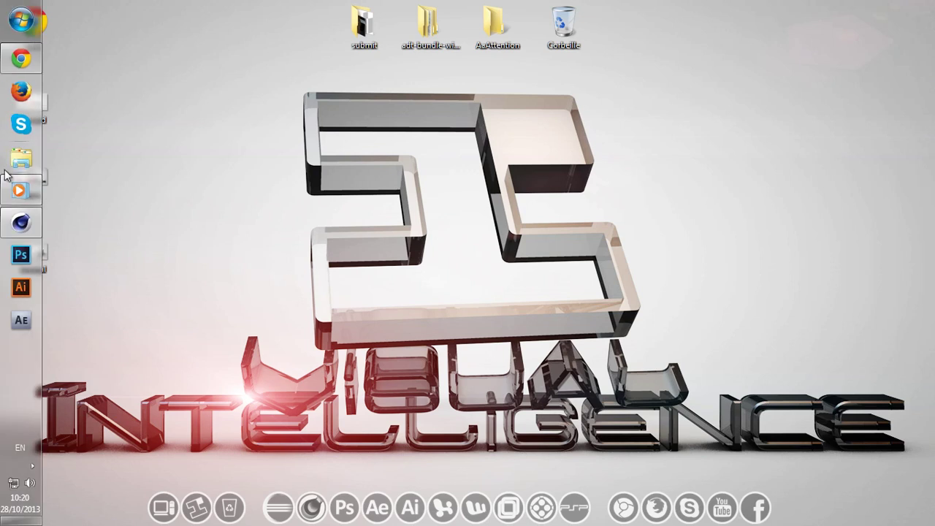
Play the Comp 1_3~1 reference video and pause it at 00:06
click(9, 190)
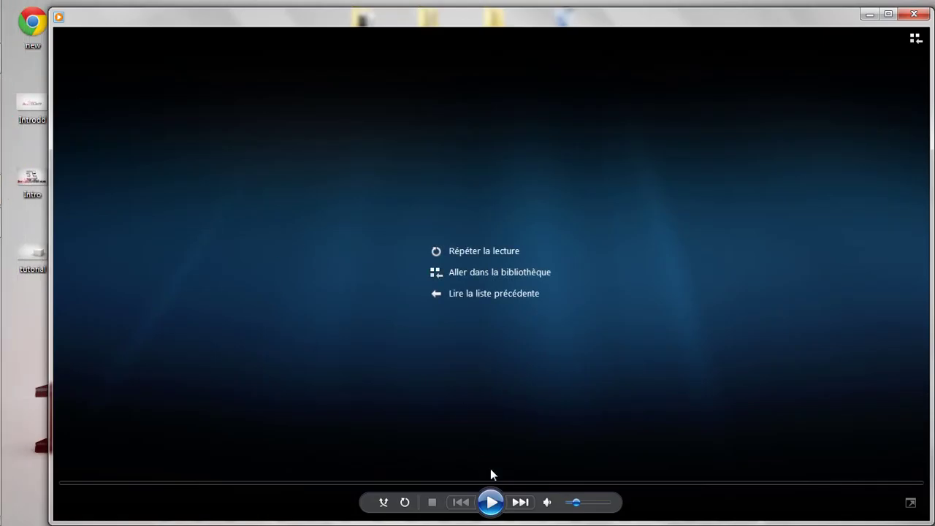
click(491, 504)
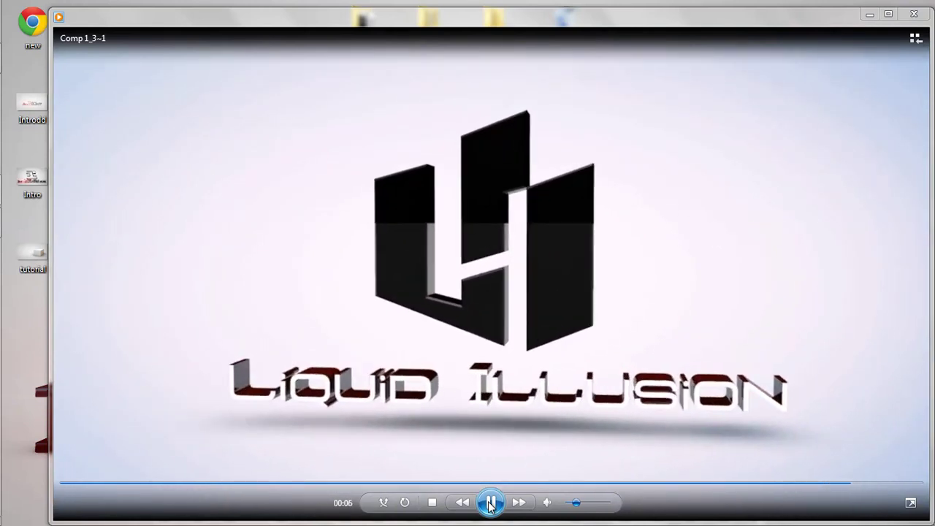
click(490, 503)
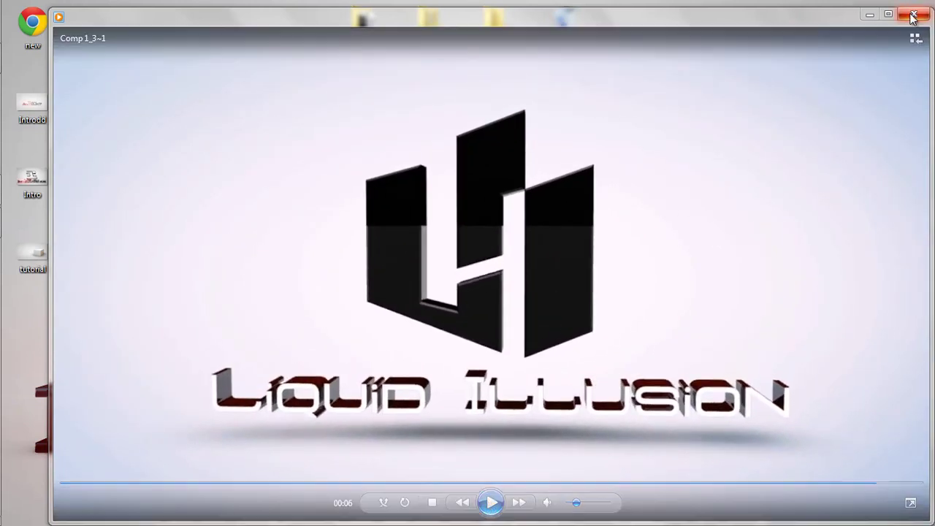
click(912, 16)
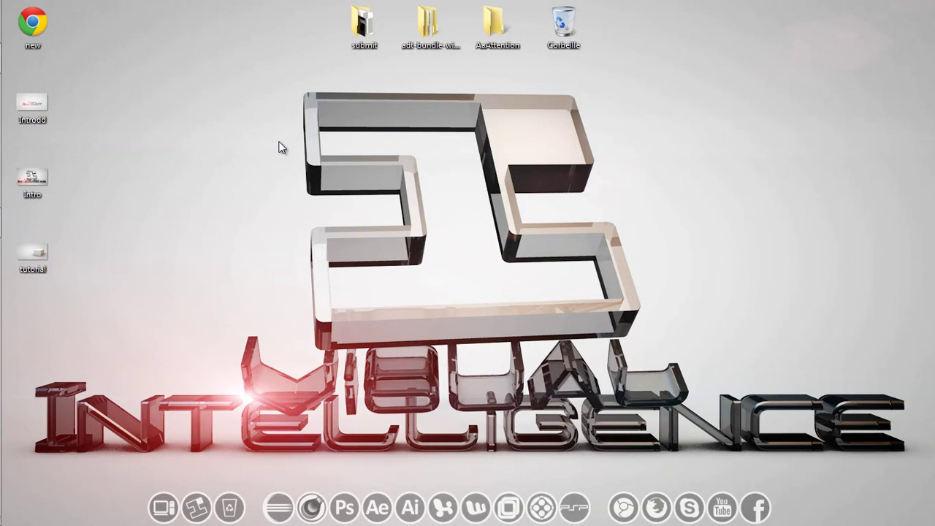
drag(253, 140, 382, 220)
Set the Cinema 4D render output resolution to 1920 × 1080
mouse_move(2, 99)
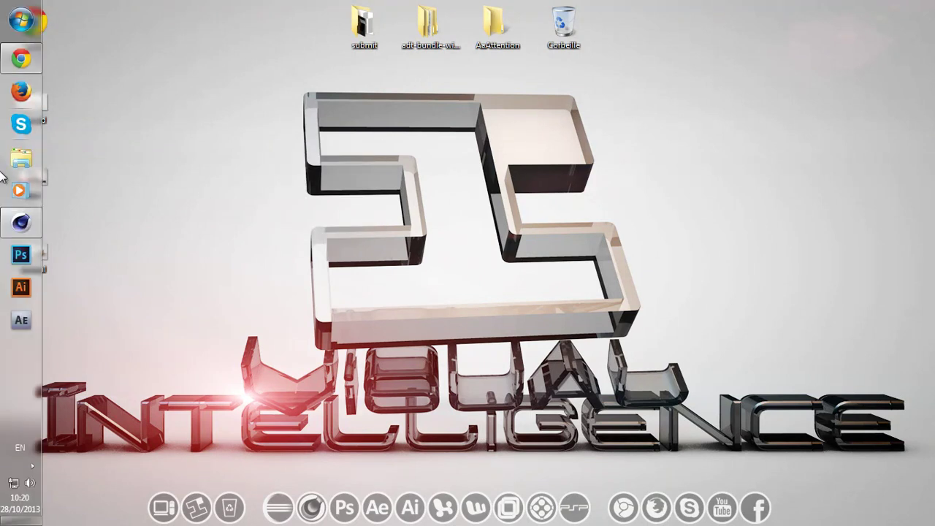
click(16, 222)
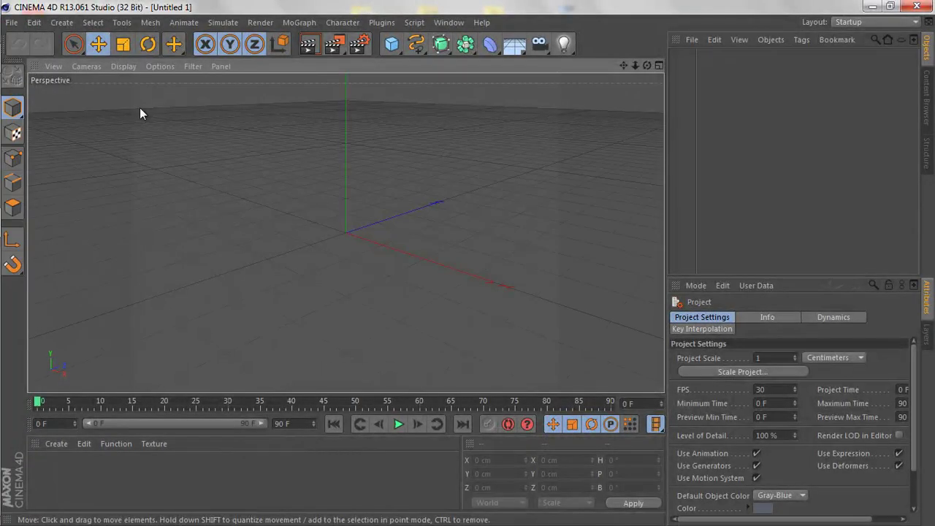
click(360, 44)
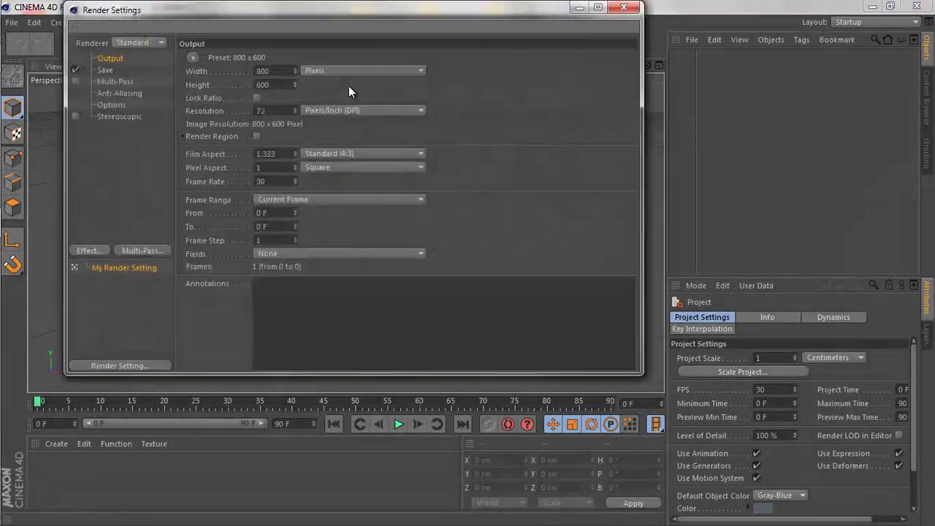
drag(279, 71, 243, 70)
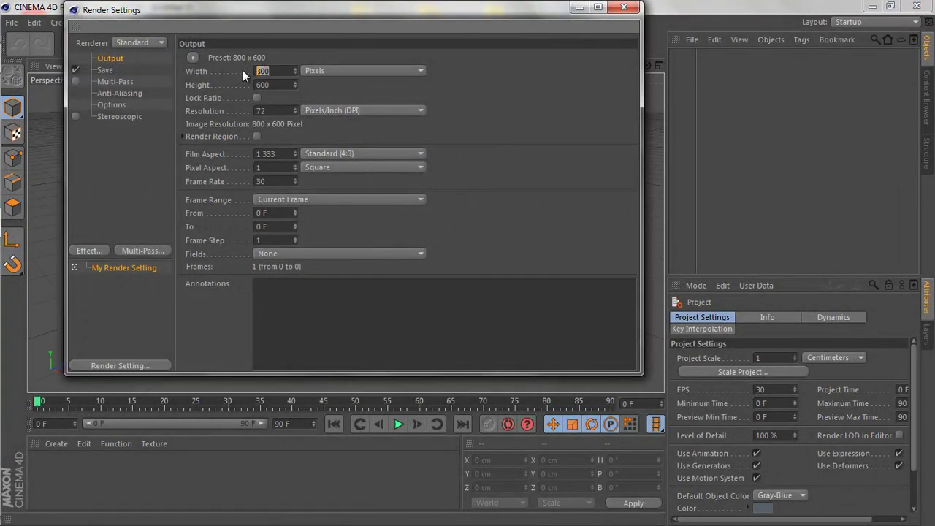
text(1920)
key(Tab)
text(1080)
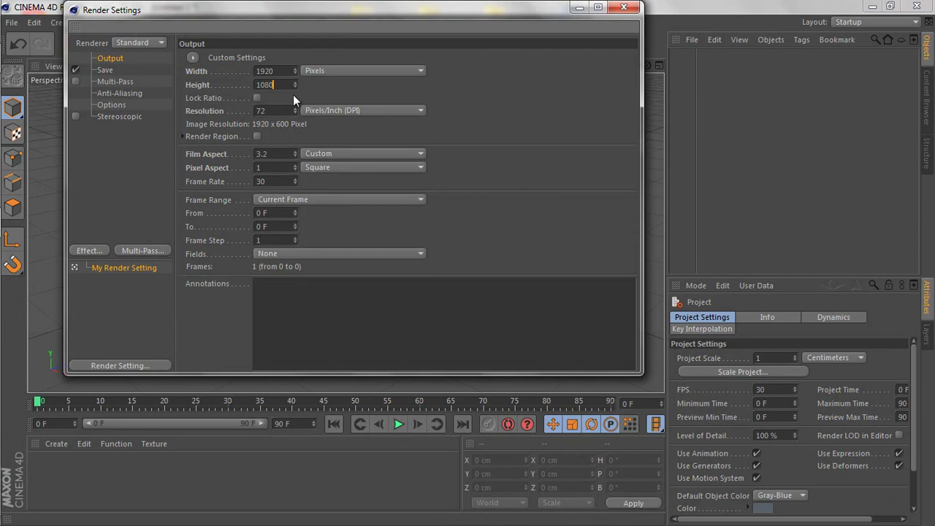
Save renders as JPEG to a Desktop file named youtube
click(108, 69)
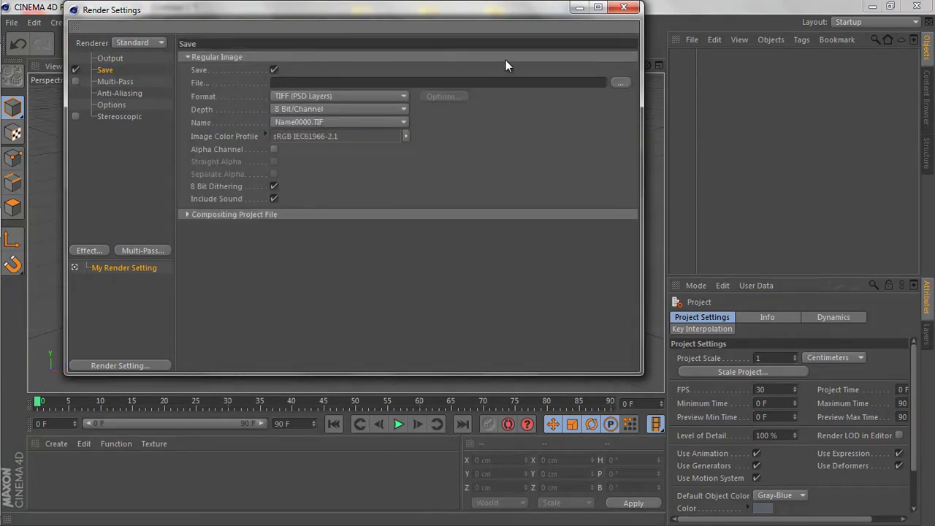
click(332, 95)
click(309, 170)
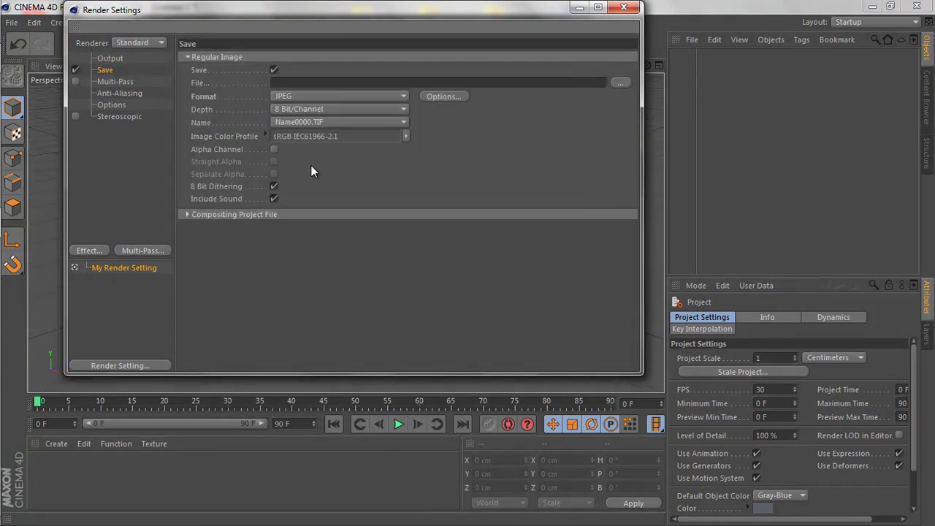
click(618, 82)
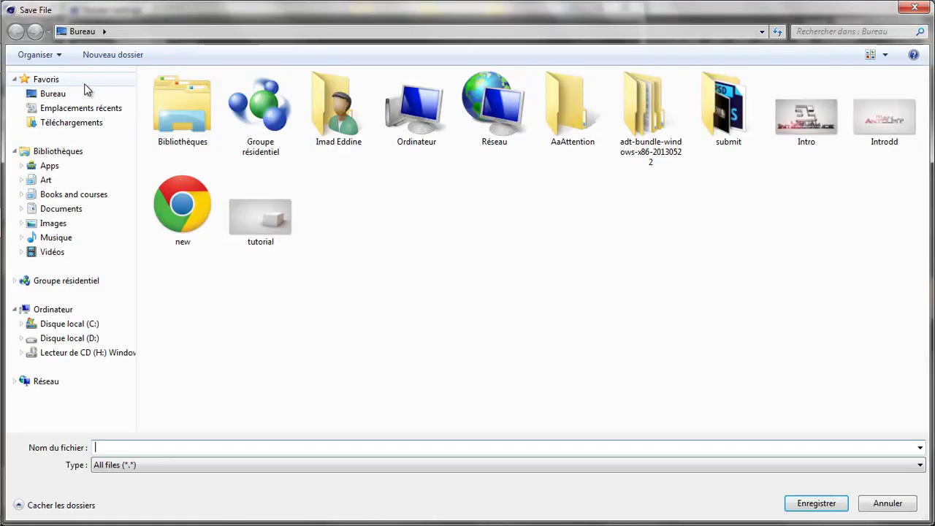
click(328, 451)
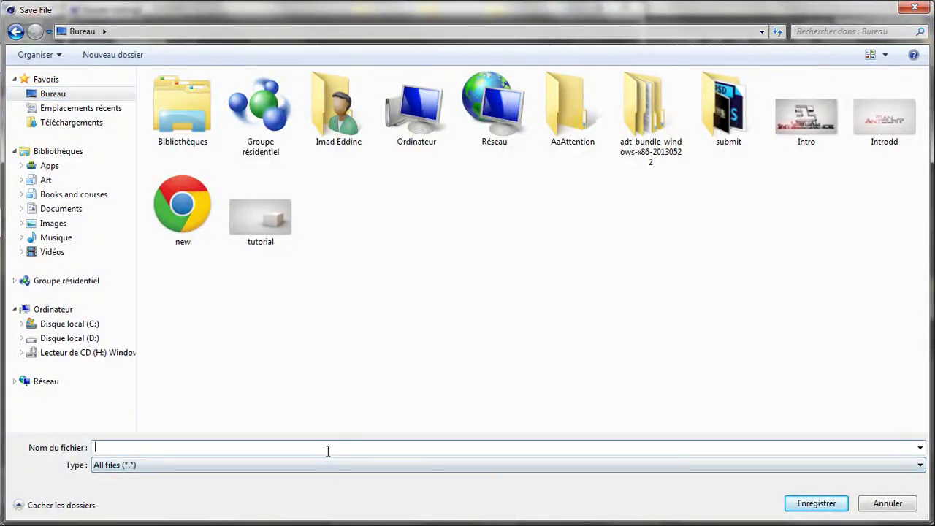
text(youtube)
key(Return)
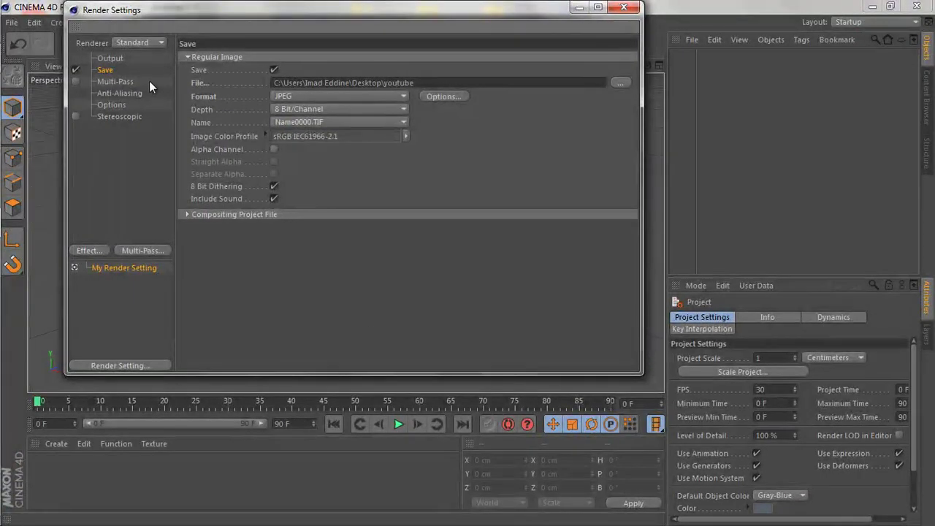
Add an Ambient Occlusion effect to the render settings
click(115, 82)
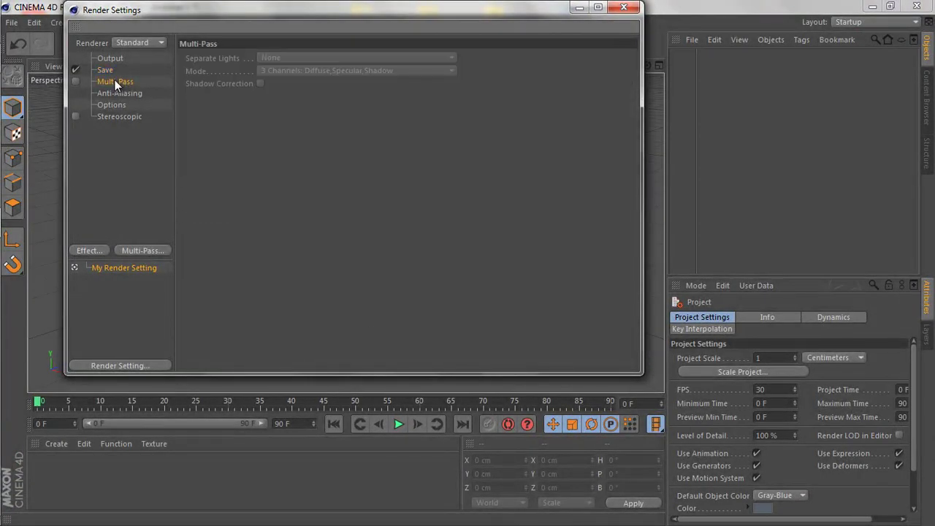
click(112, 70)
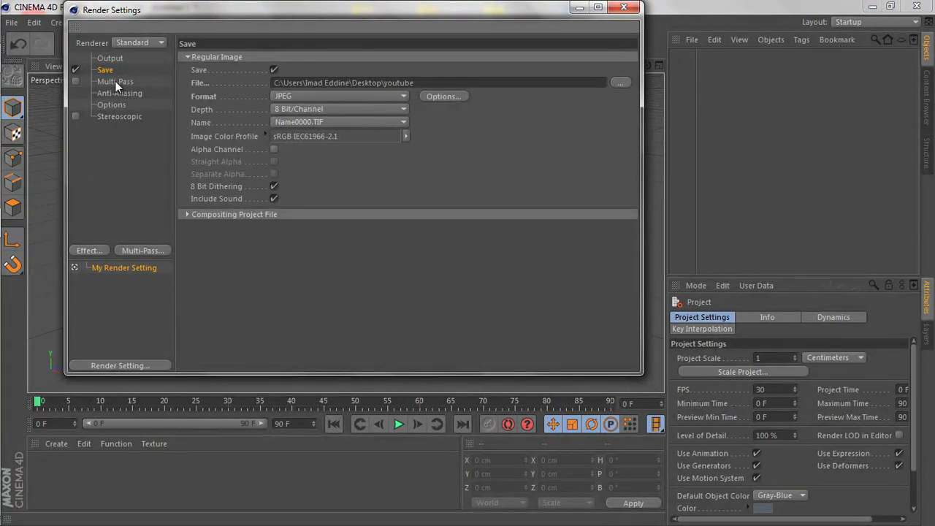
click(87, 251)
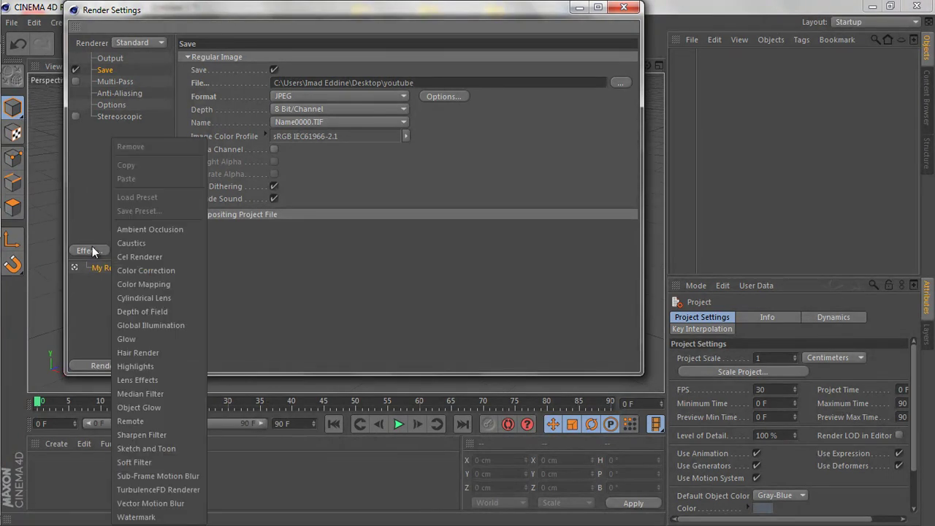
click(161, 228)
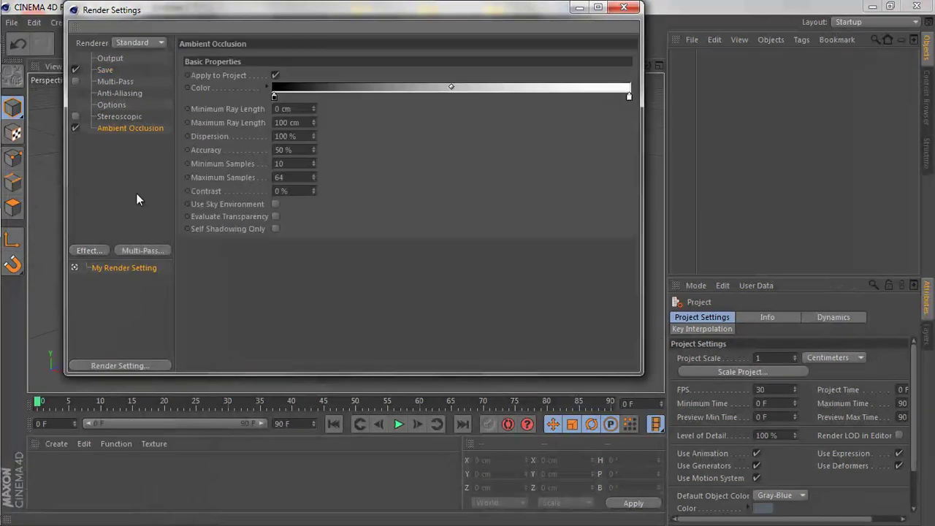
Set anti-aliasing to Best and close Render Settings
click(122, 94)
click(301, 59)
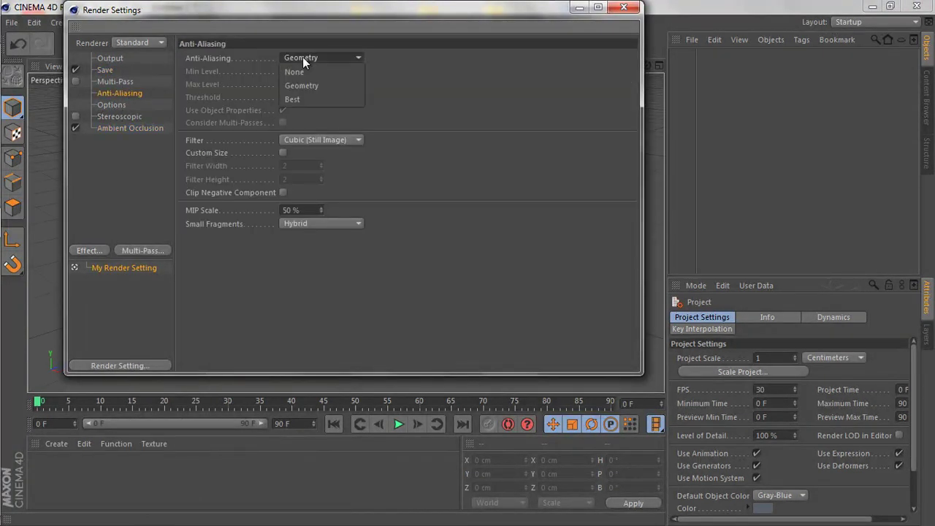
click(311, 95)
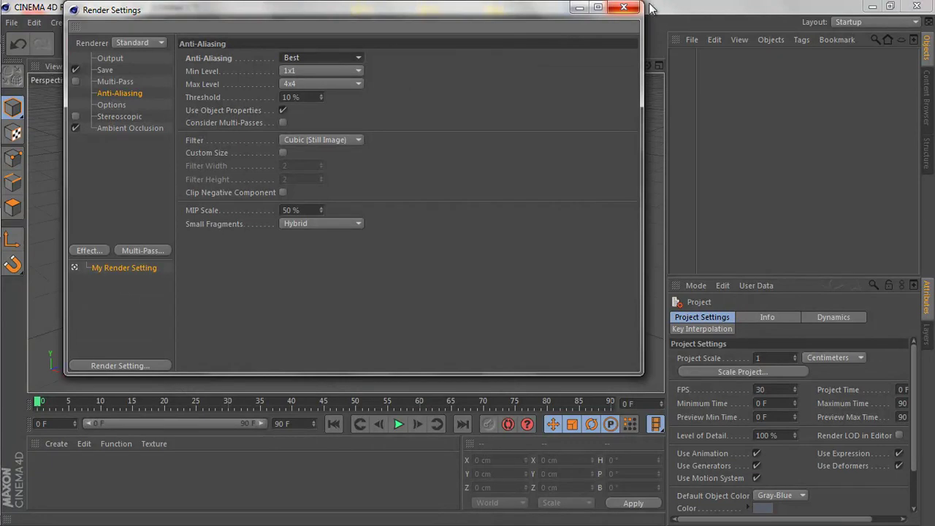
click(624, 8)
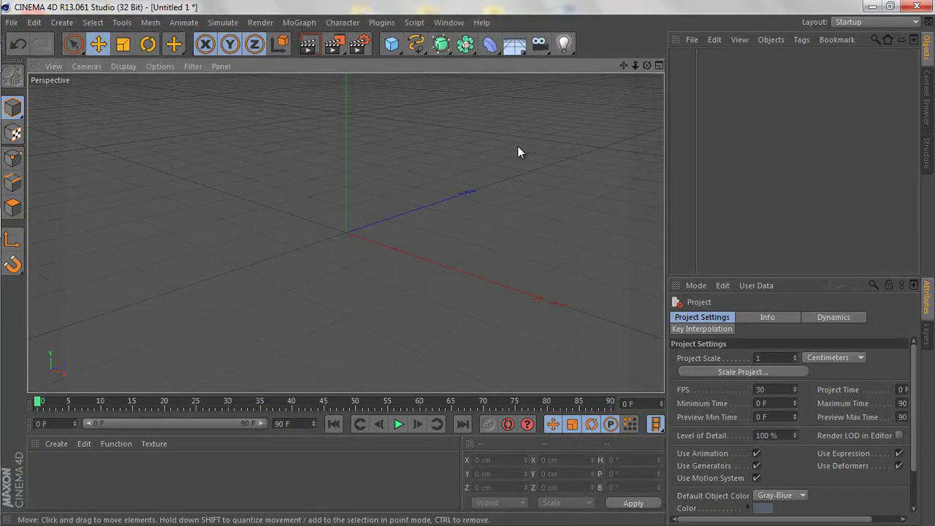
Add a Floor object and a Background object, then select the Floor
drag(646, 66, 474, 252)
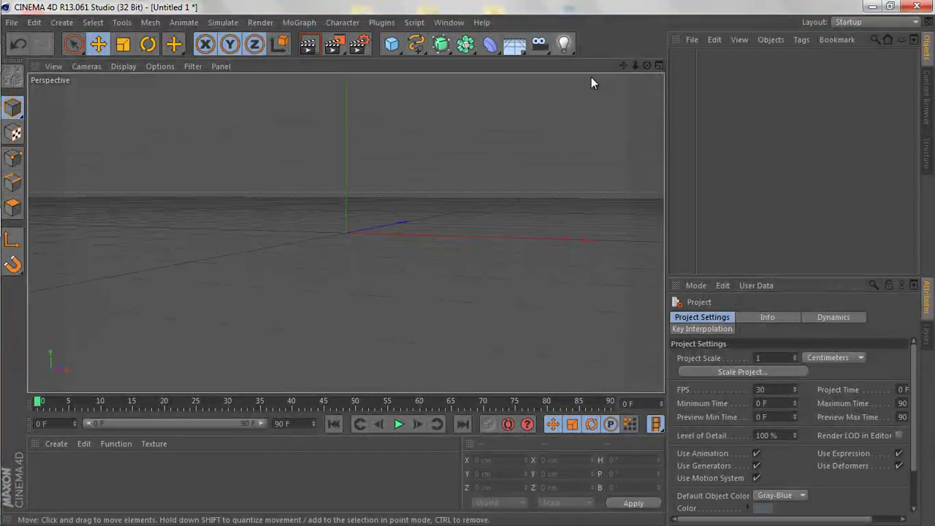
click(521, 45)
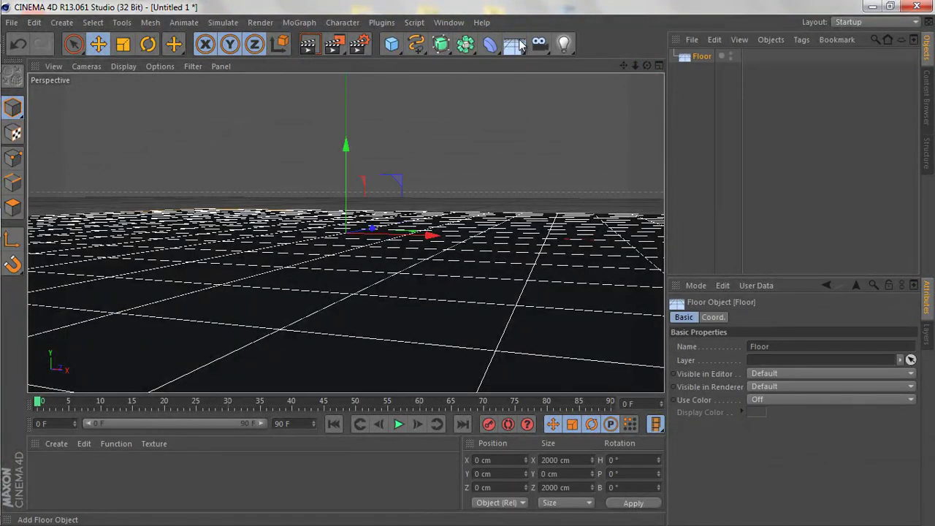
drag(521, 46, 587, 157)
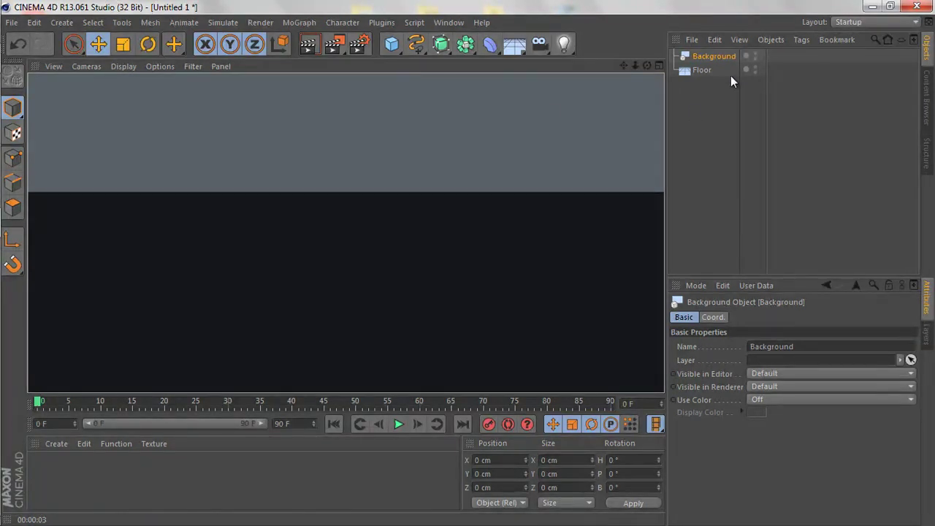
click(712, 58)
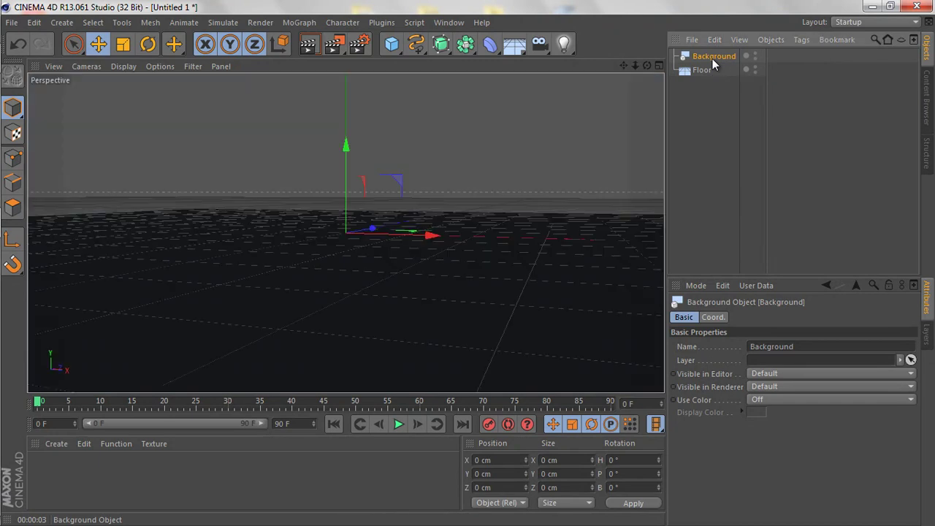
click(396, 252)
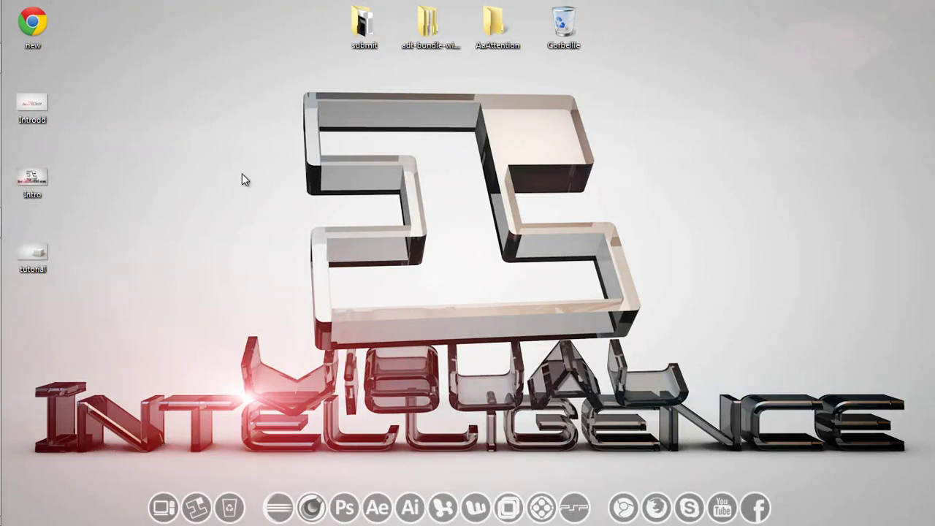
mouse_move(2, 64)
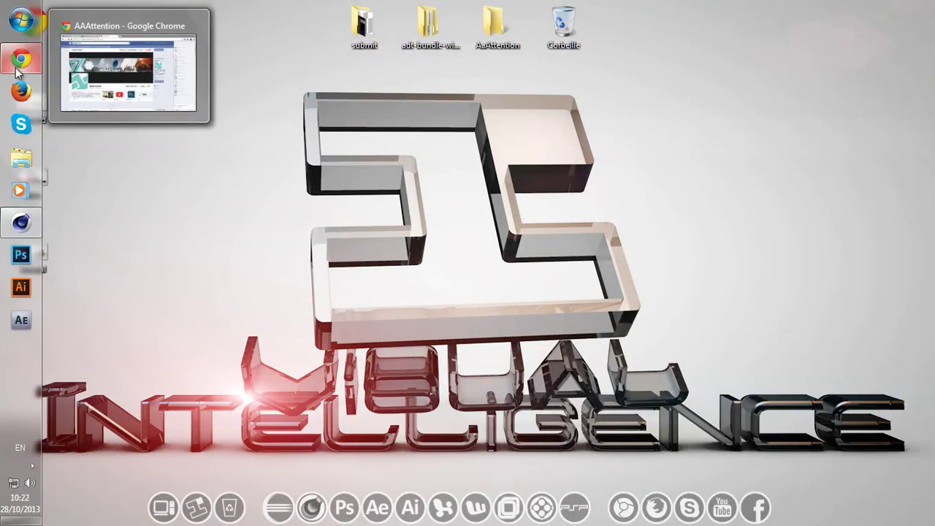
click(21, 222)
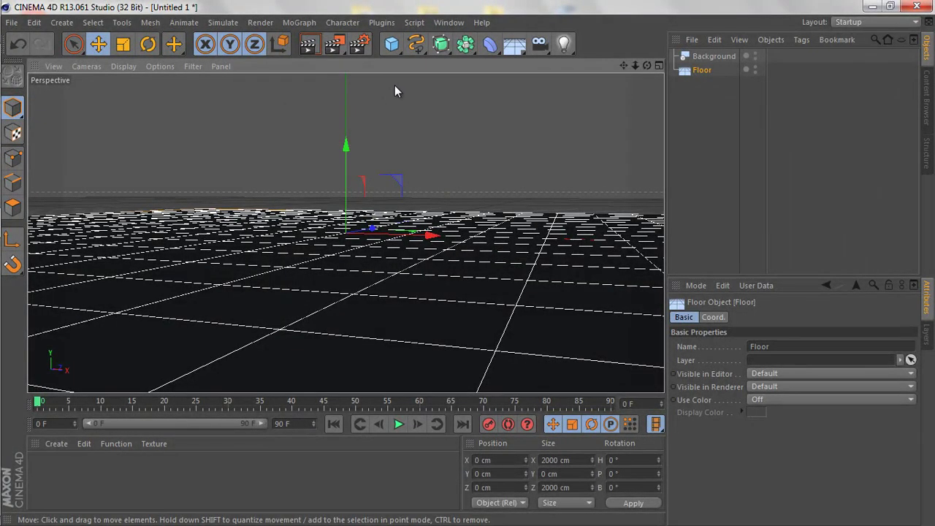
Create material Mat with a 2D - Circular gradient as its Color texture
double_click(169, 466)
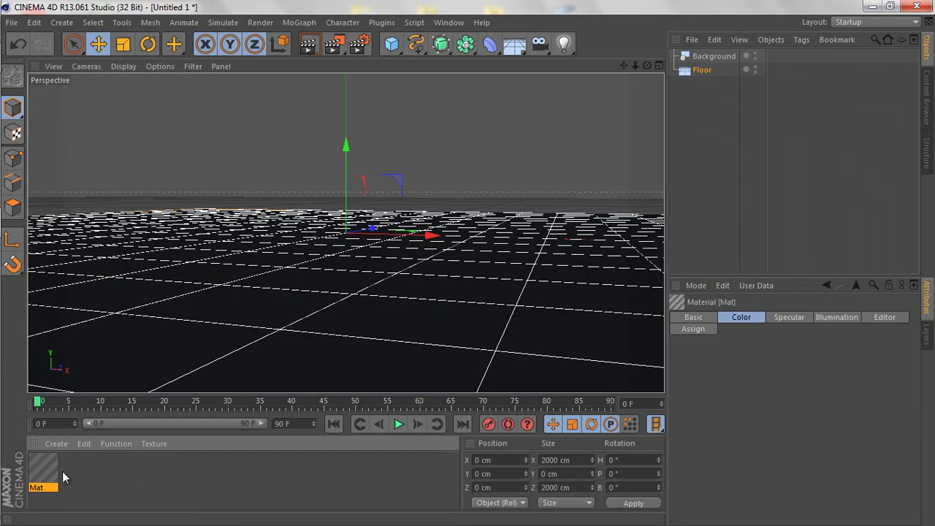
double_click(41, 468)
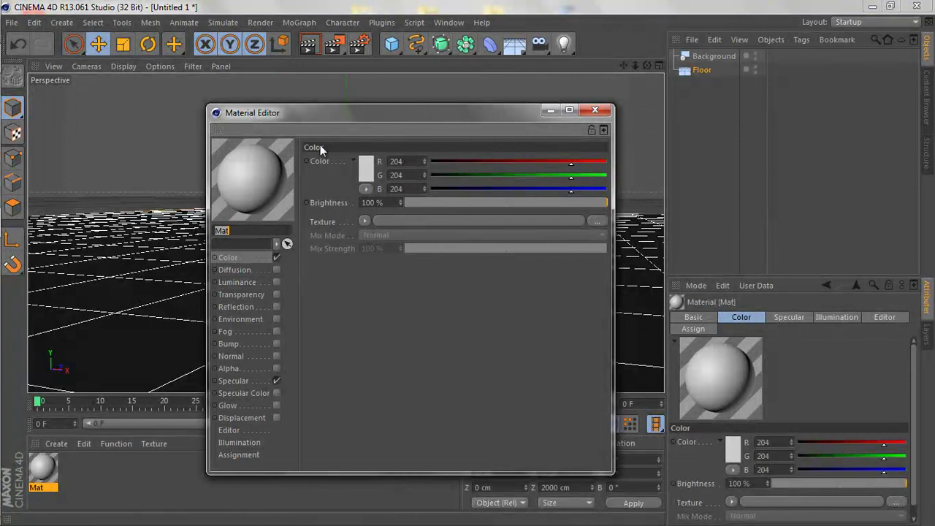
click(365, 220)
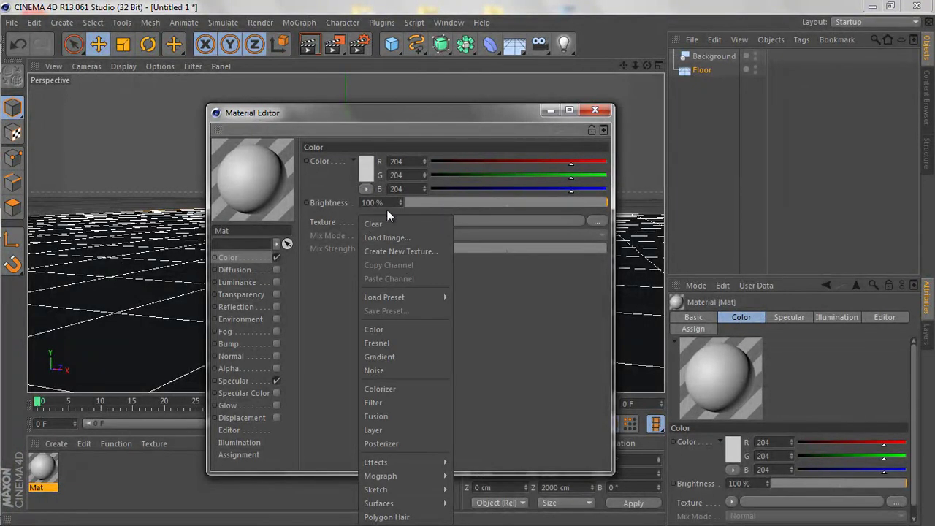
click(418, 356)
click(391, 257)
click(374, 276)
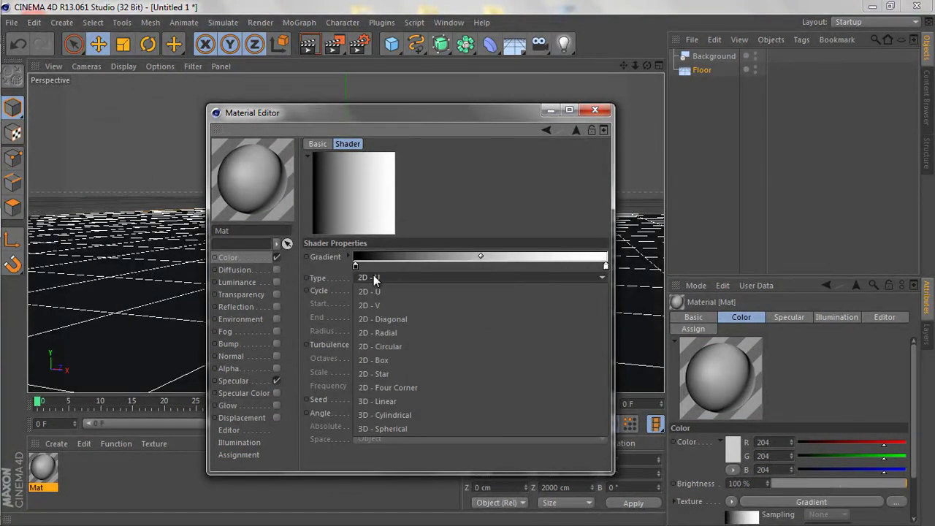
click(402, 345)
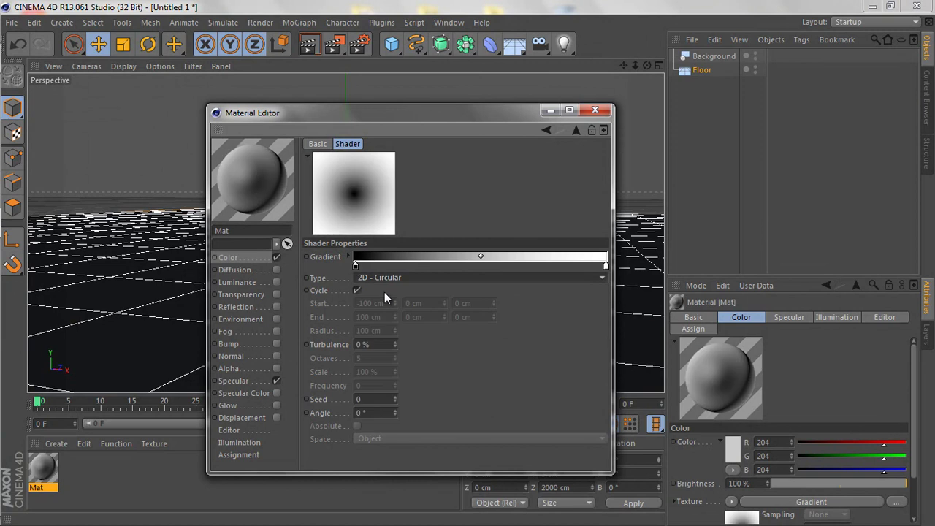
Recolour the gradient knots to near-white (244) and light grey (187)
double_click(355, 265)
drag(270, 260, 272, 228)
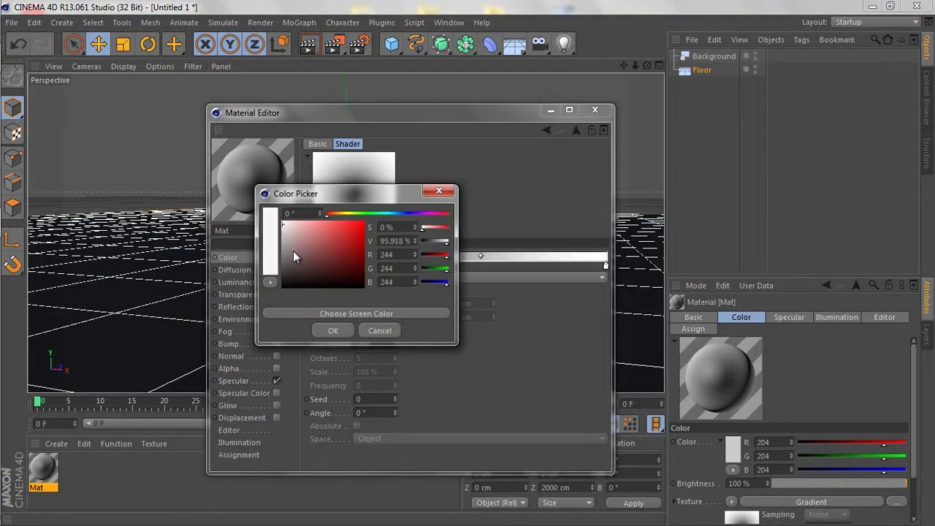
click(333, 329)
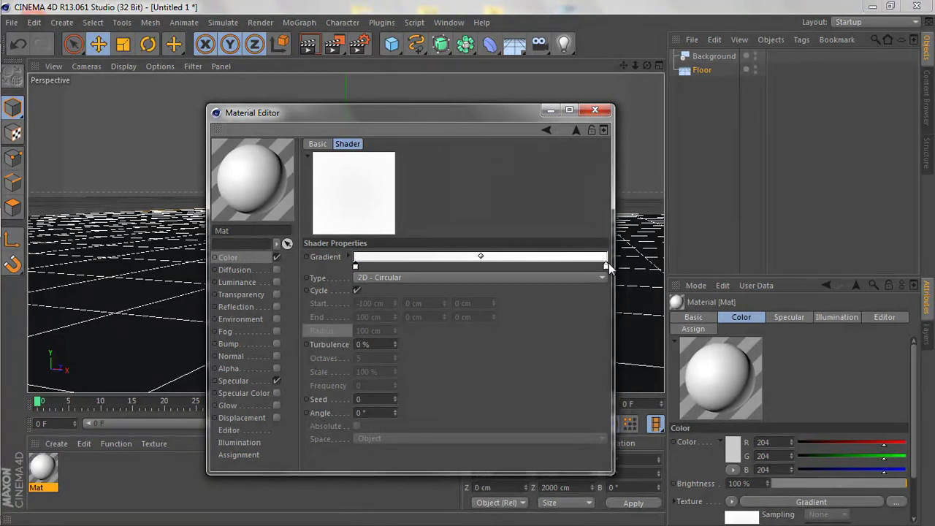
double_click(607, 265)
drag(521, 233, 521, 235)
click(577, 324)
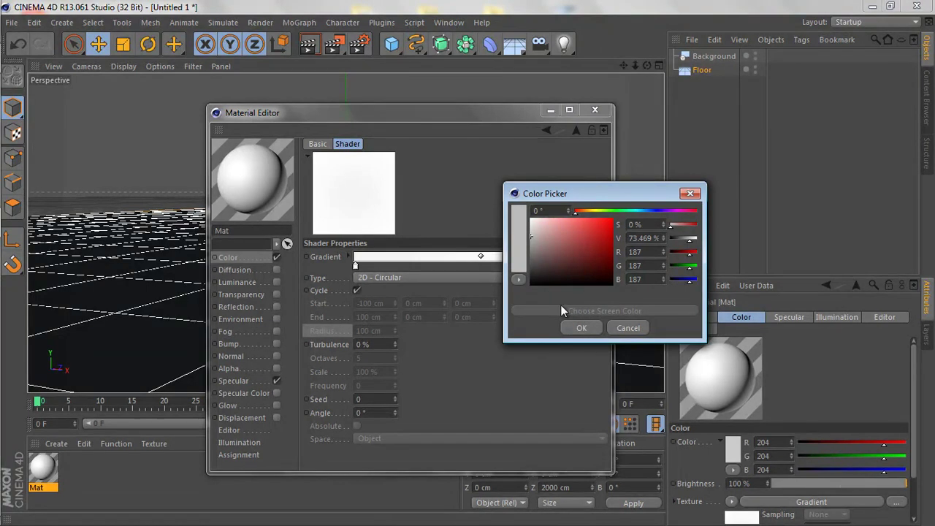
click(580, 328)
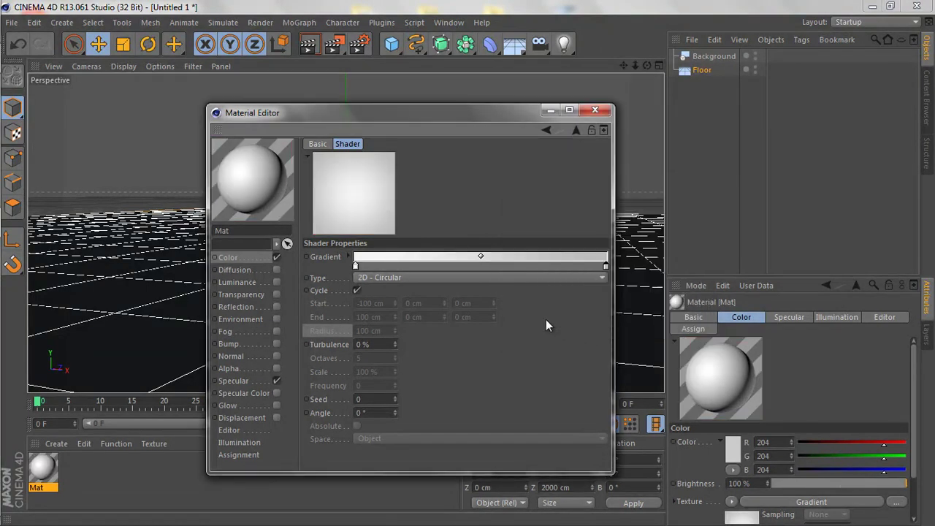
Apply Mat to the Floor and the Background, then render a preview
click(592, 111)
drag(54, 473, 211, 361)
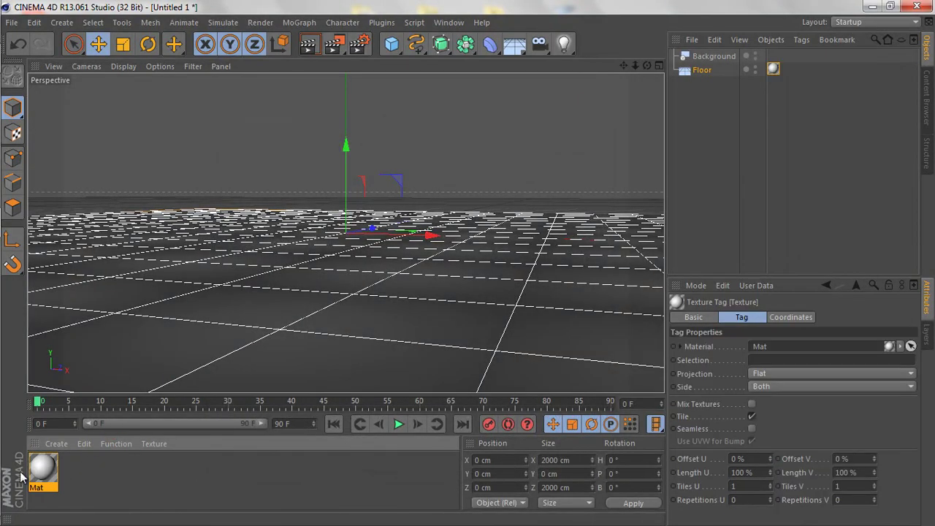
drag(21, 474, 409, 277)
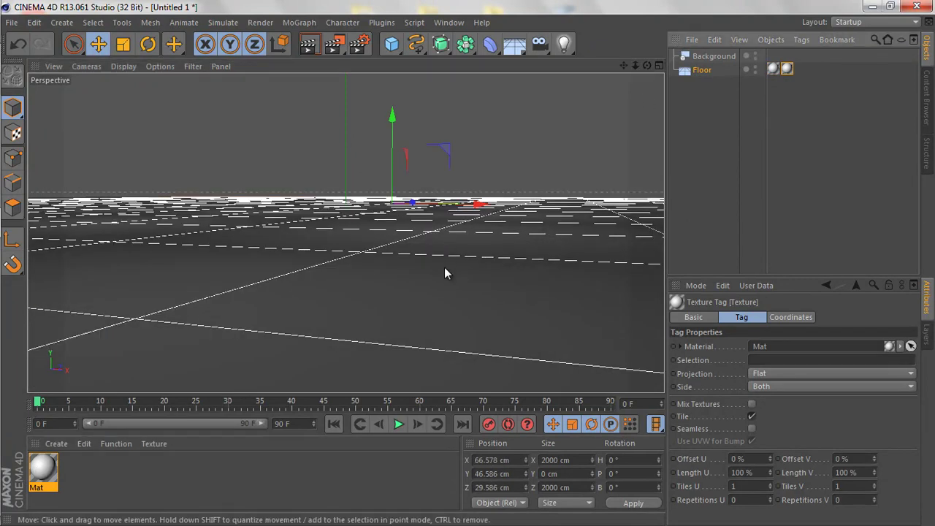
alt+drag(445, 267, 443, 278)
drag(51, 479, 697, 58)
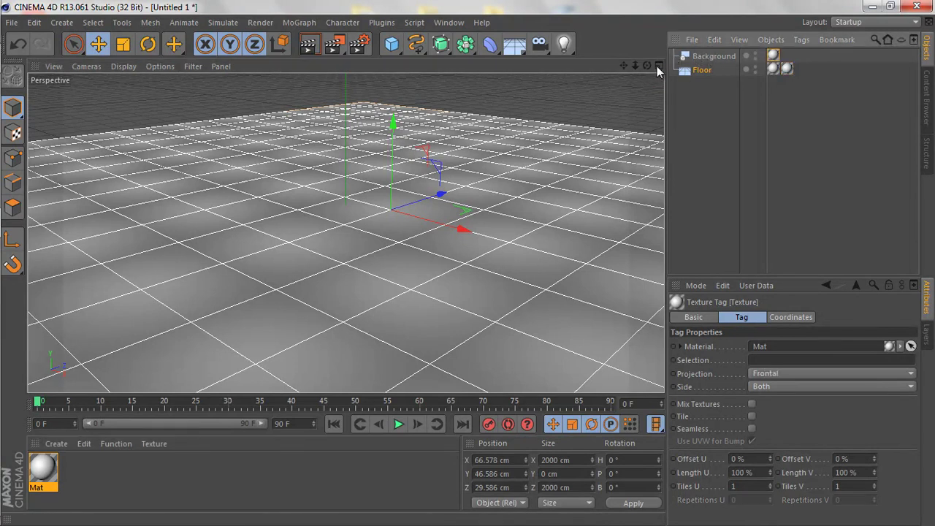
drag(645, 67, 467, 264)
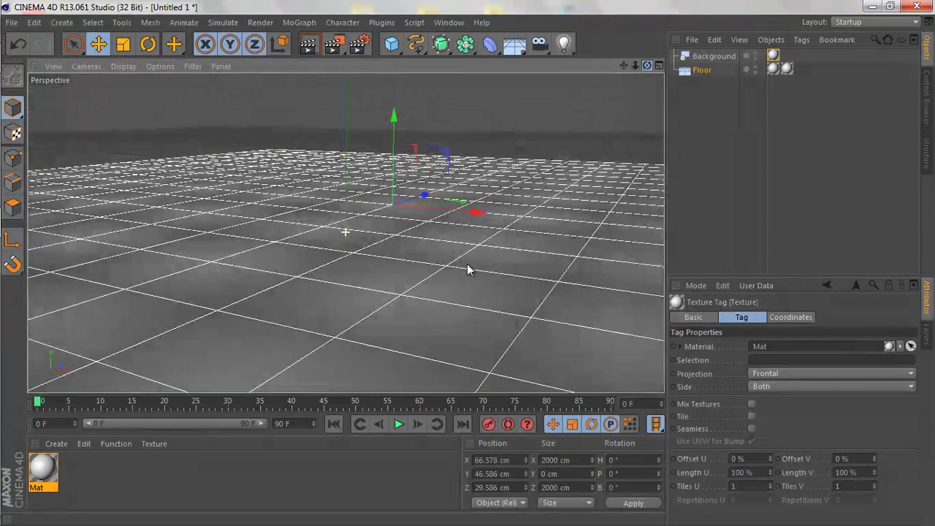
click(308, 46)
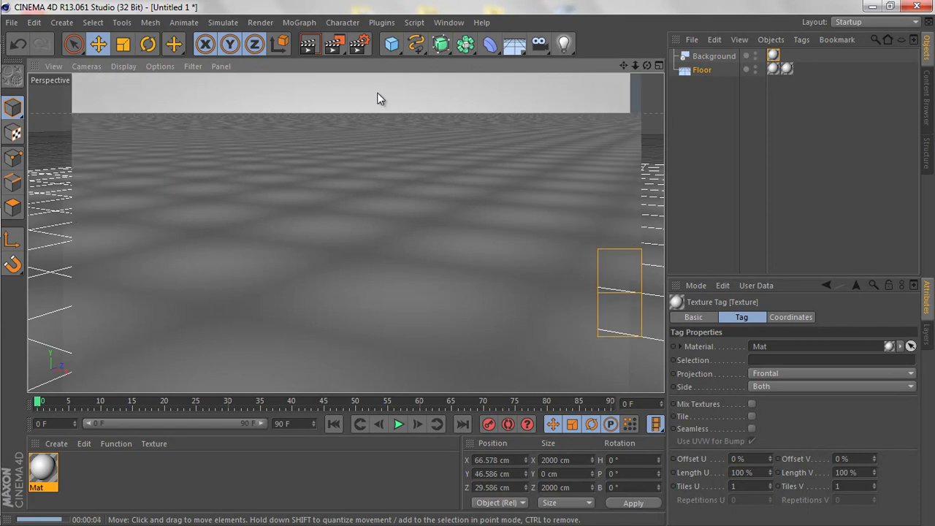
Set the Floor's texture tag projection to Frontal and render the view
click(786, 65)
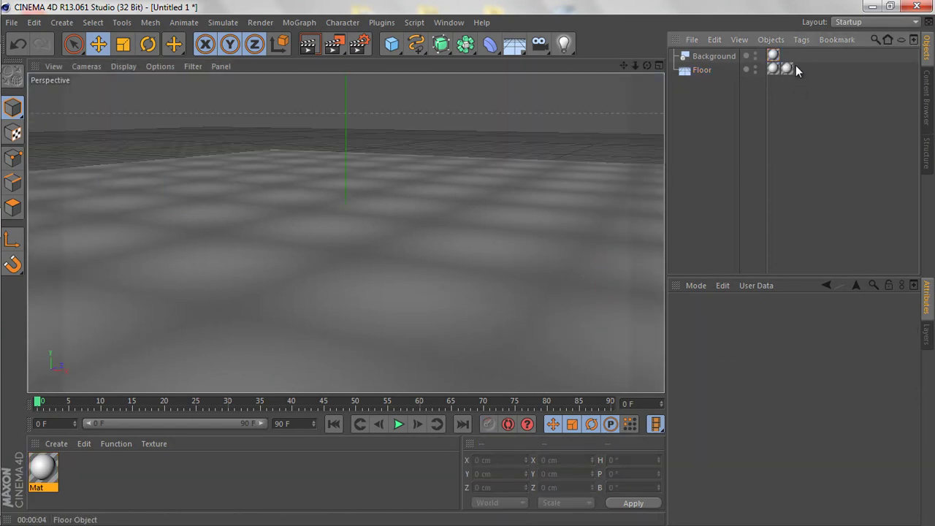
drag(275, 190, 292, 234)
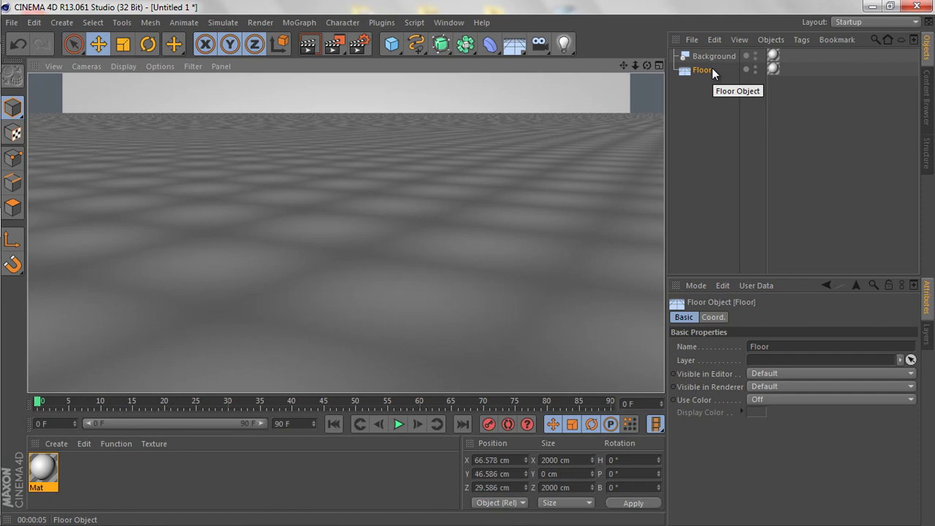
click(774, 69)
click(784, 374)
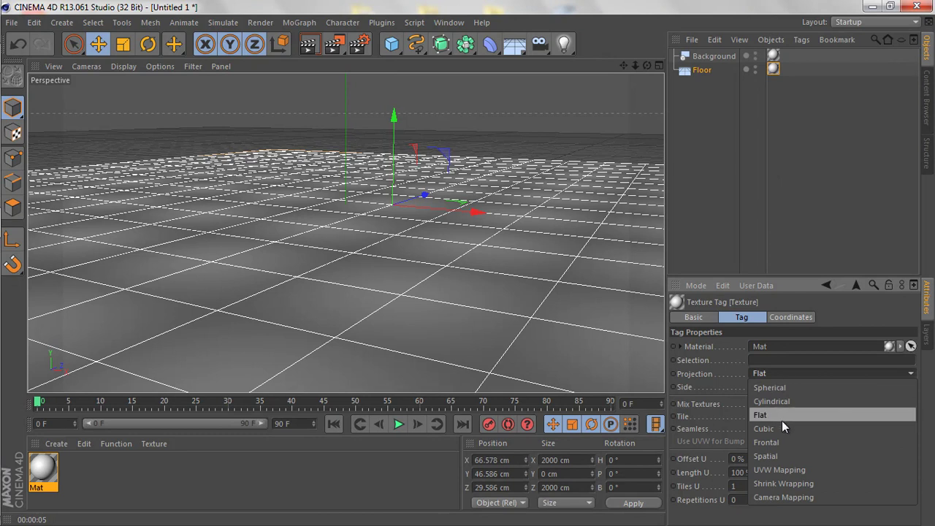
click(784, 441)
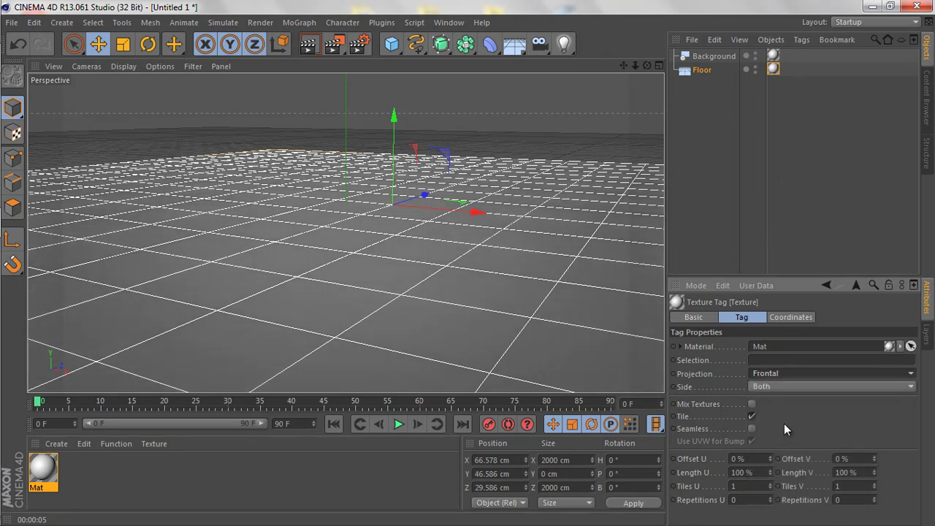
click(309, 45)
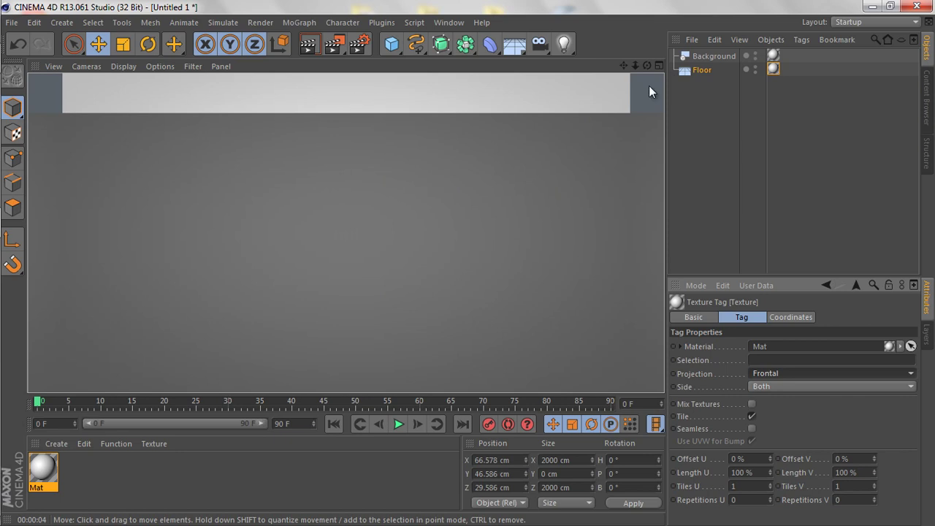
Give the Floor a Compositing tag with Compositing Background enabled, then render
right_click(703, 71)
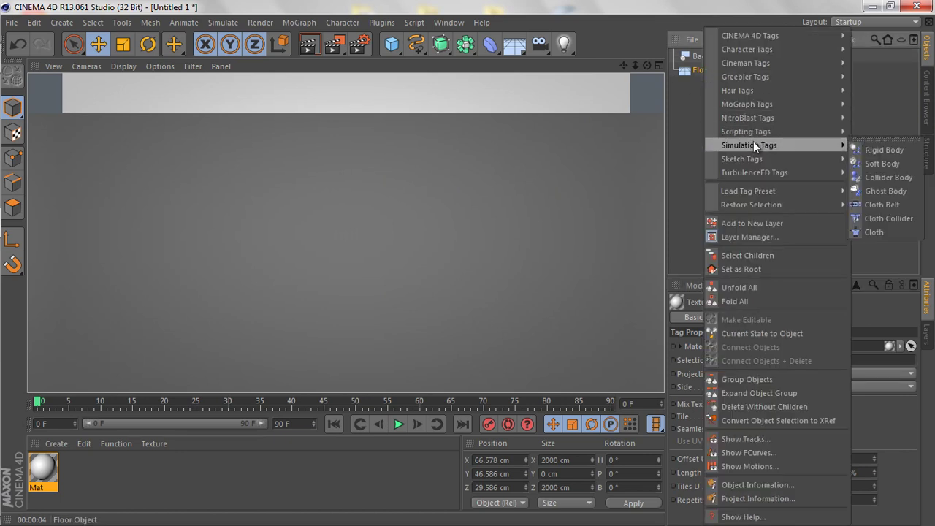
mouse_move(755, 41)
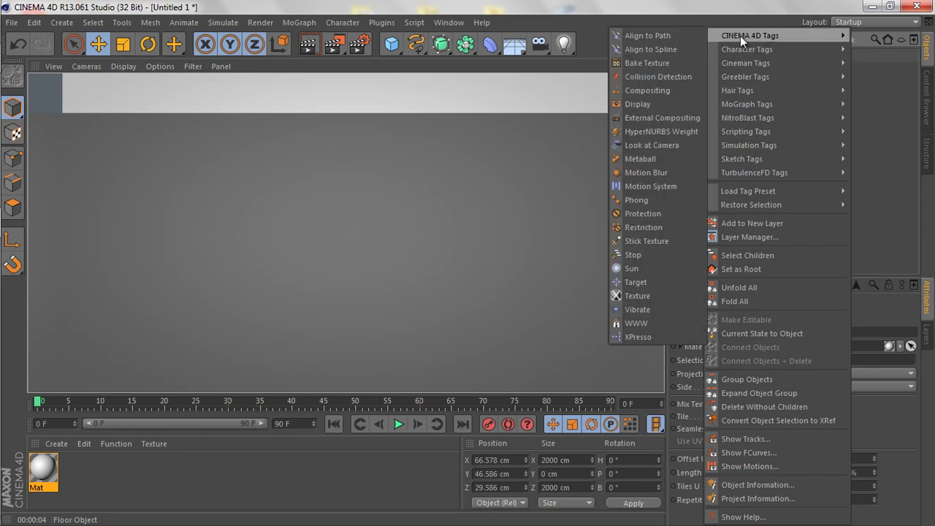
click(656, 90)
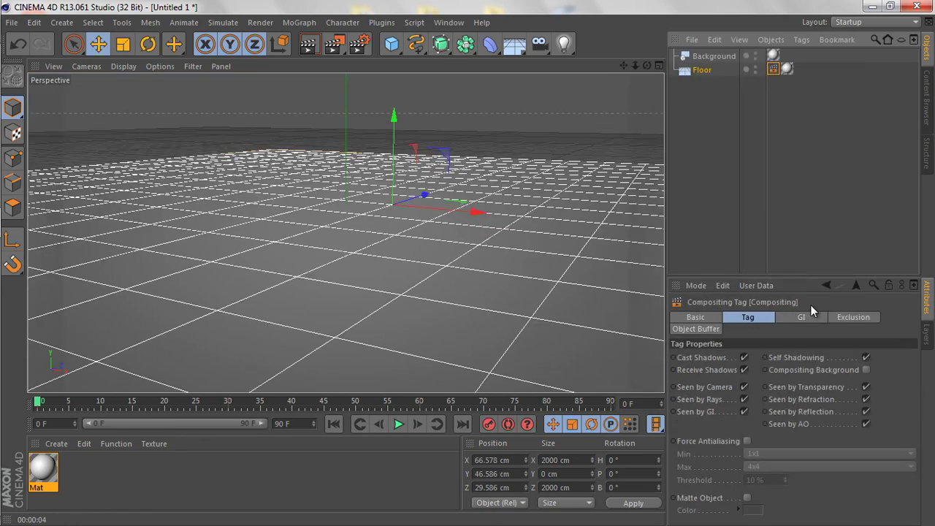
click(864, 368)
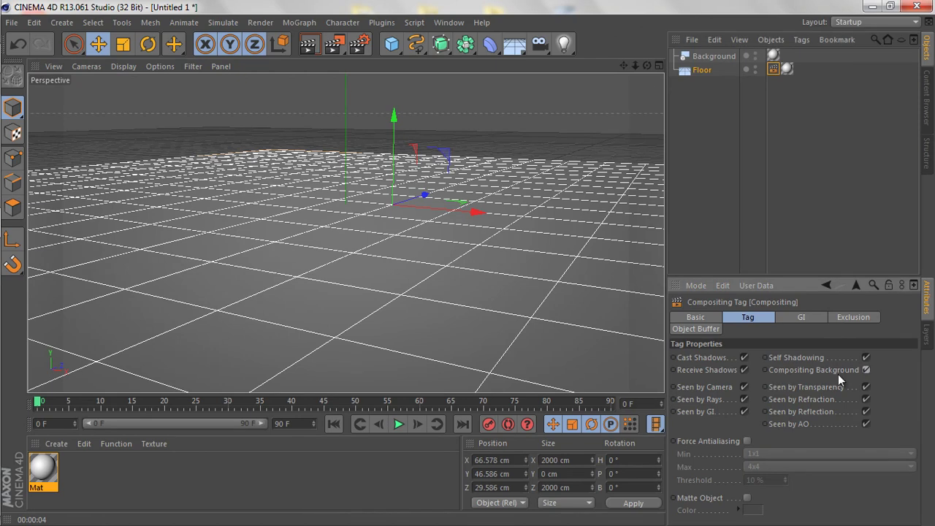
click(308, 44)
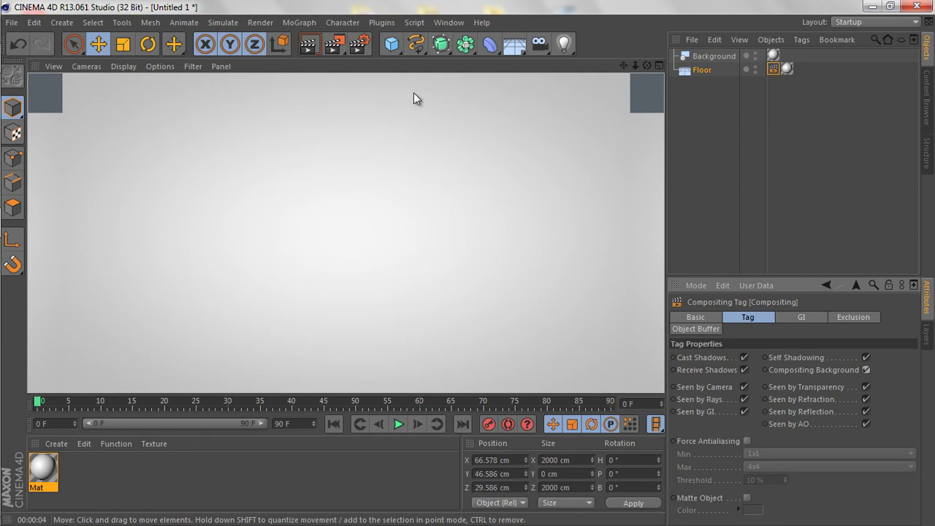
Add a light positioned at 1000, 2000, 1000 cm
click(570, 44)
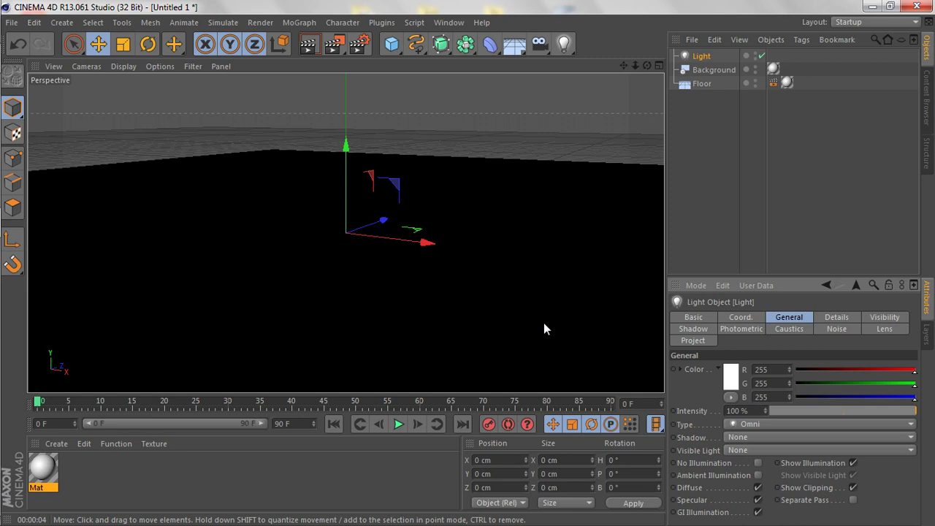
click(742, 316)
click(699, 369)
text(1000)
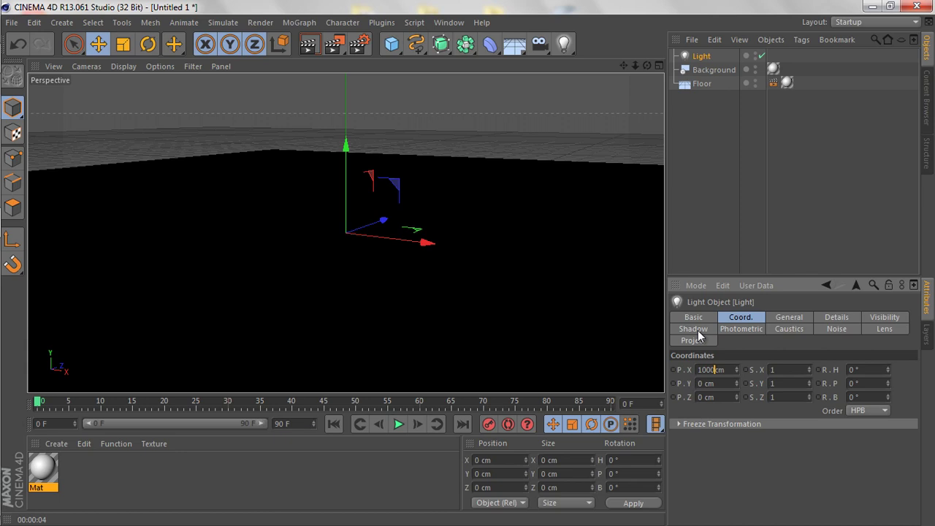
key(Tab)
text(2000)
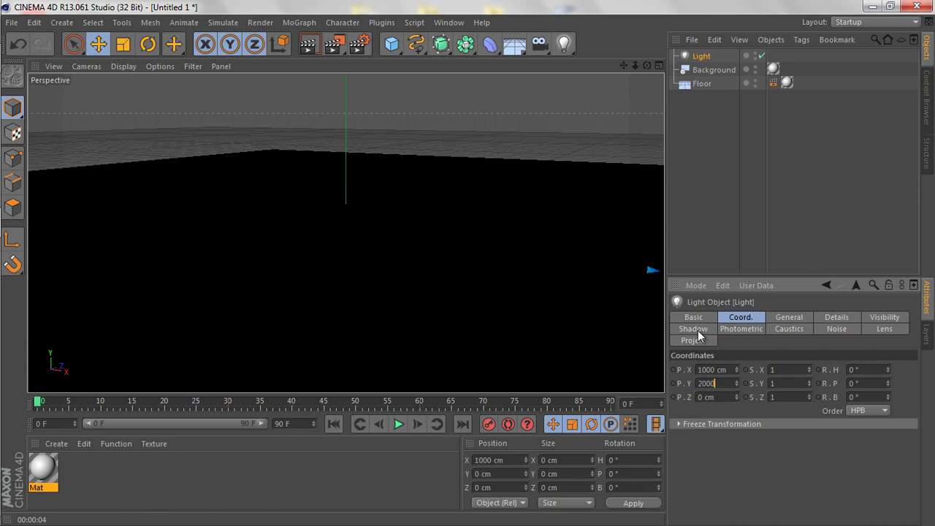
key(Tab)
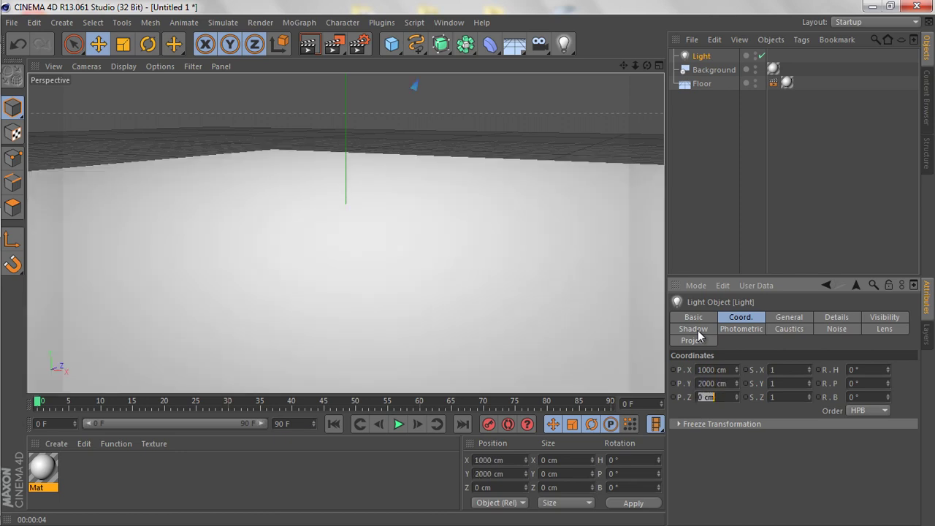
text(1000)
key(Tab)
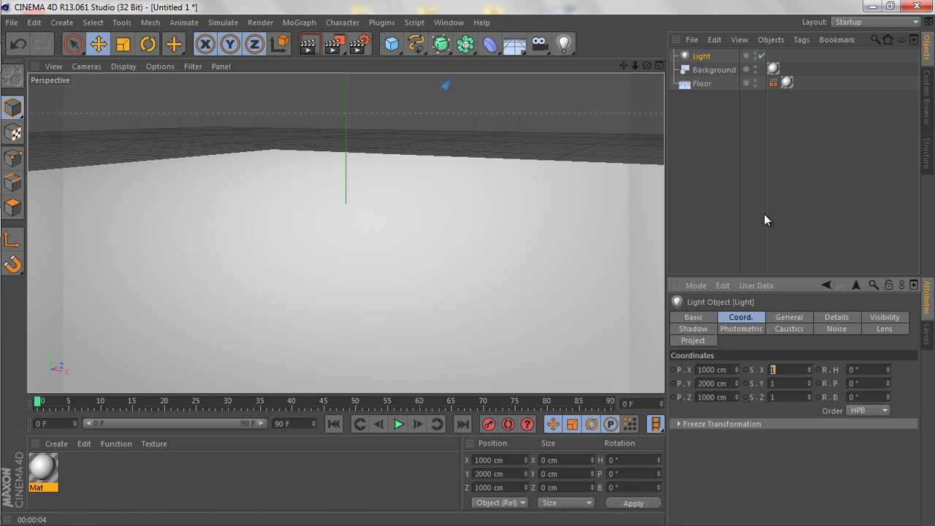
Make it an Omni light with soft shadow maps and a peach 255/232/210 colour
click(787, 315)
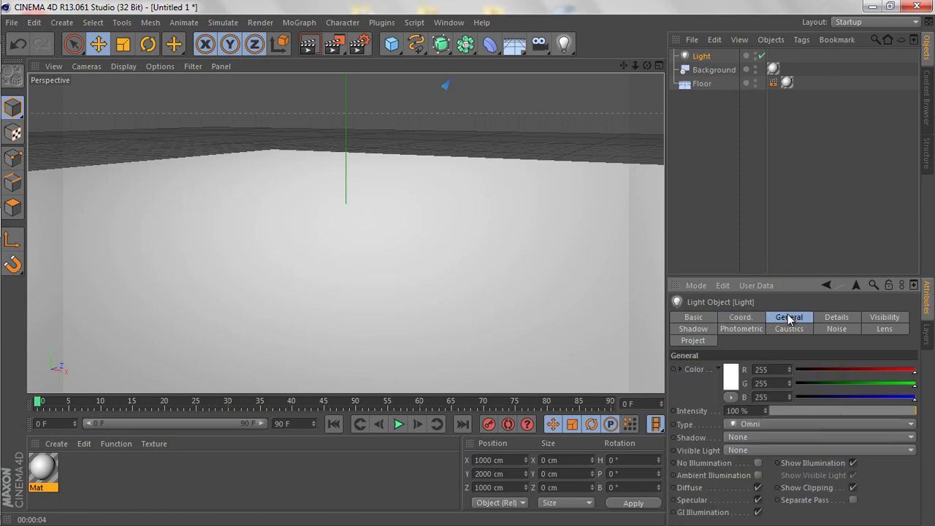
click(755, 426)
click(755, 427)
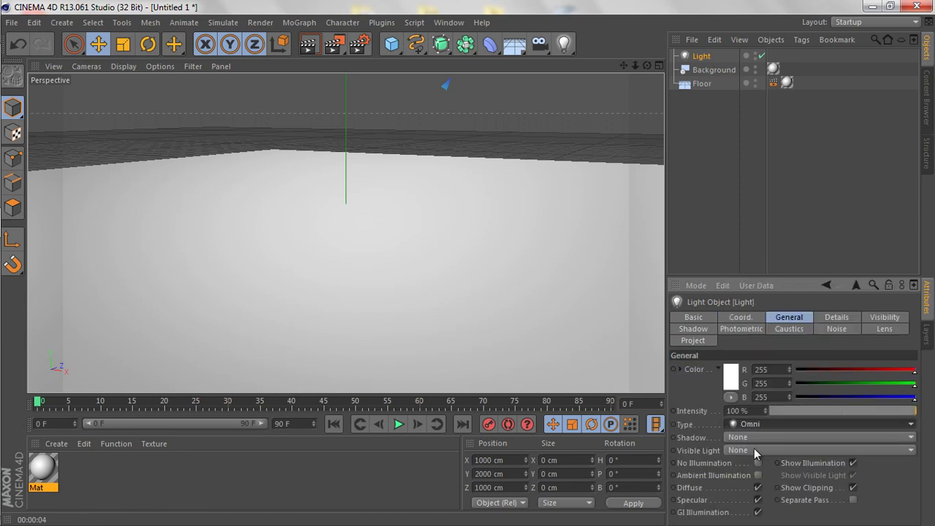
click(751, 437)
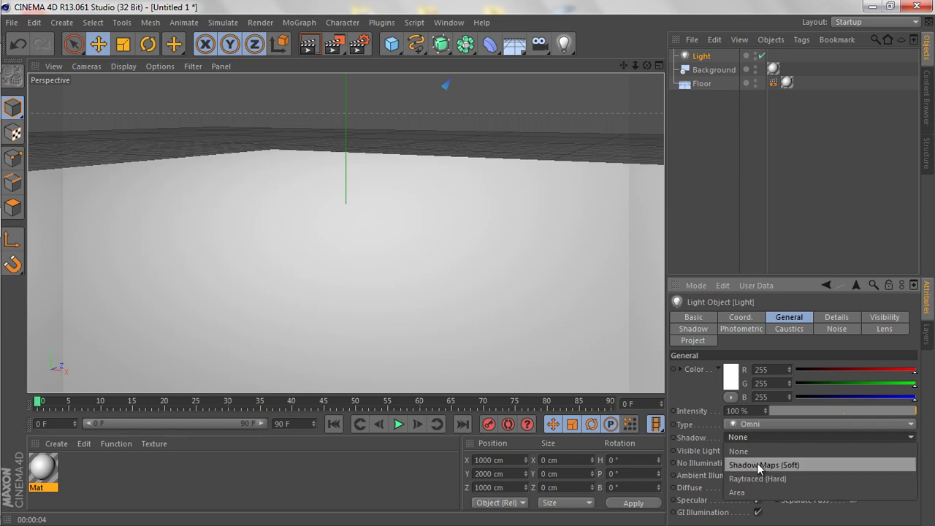
click(760, 463)
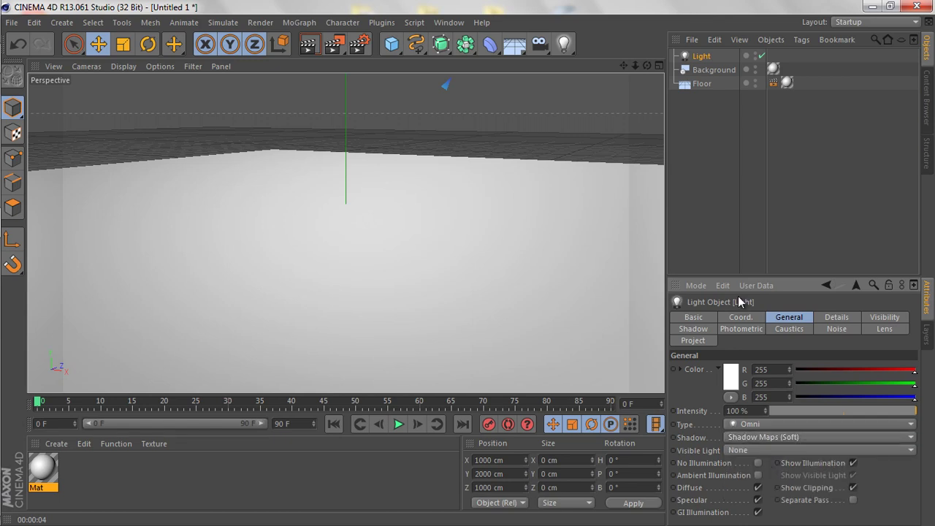
click(731, 376)
click(694, 338)
drag(695, 338, 673, 329)
click(715, 323)
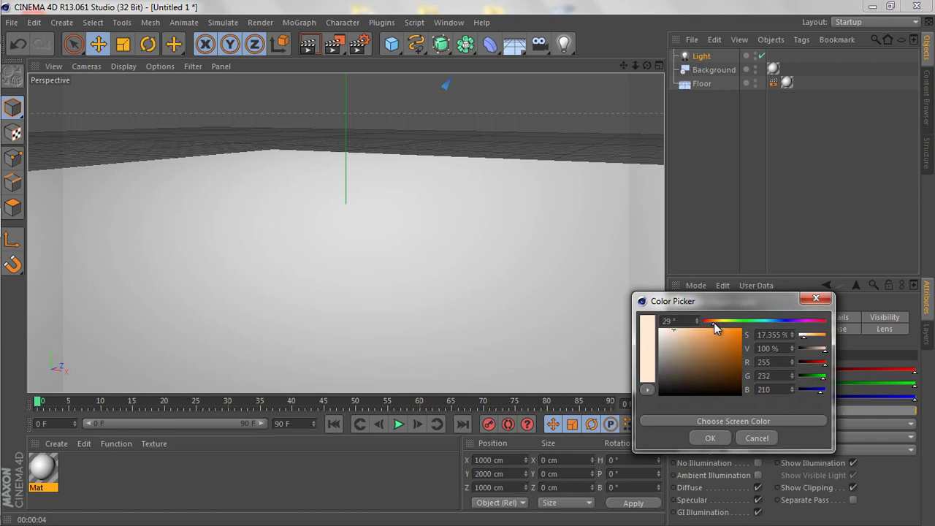
click(709, 438)
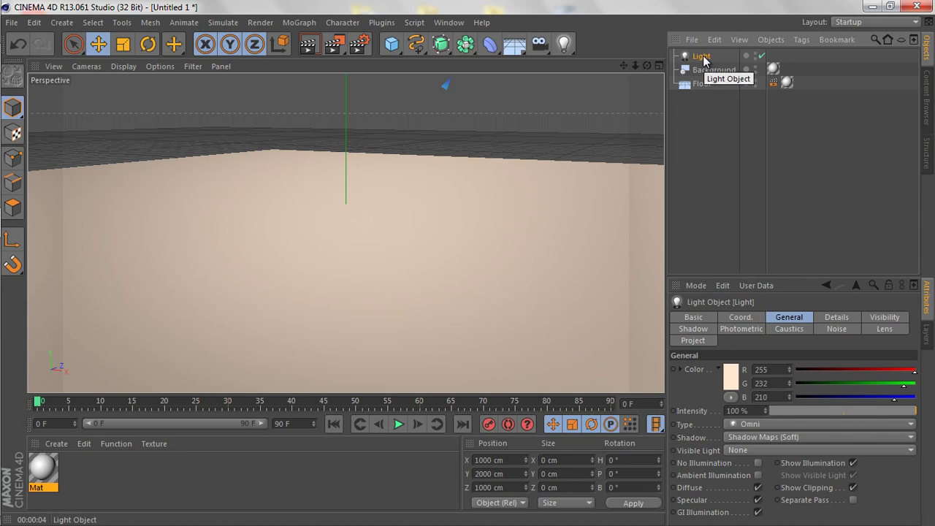
Duplicate the light and move the copy, Light.1, to X -1000 cm
key(ctrl+c)
key(ctrl+v)
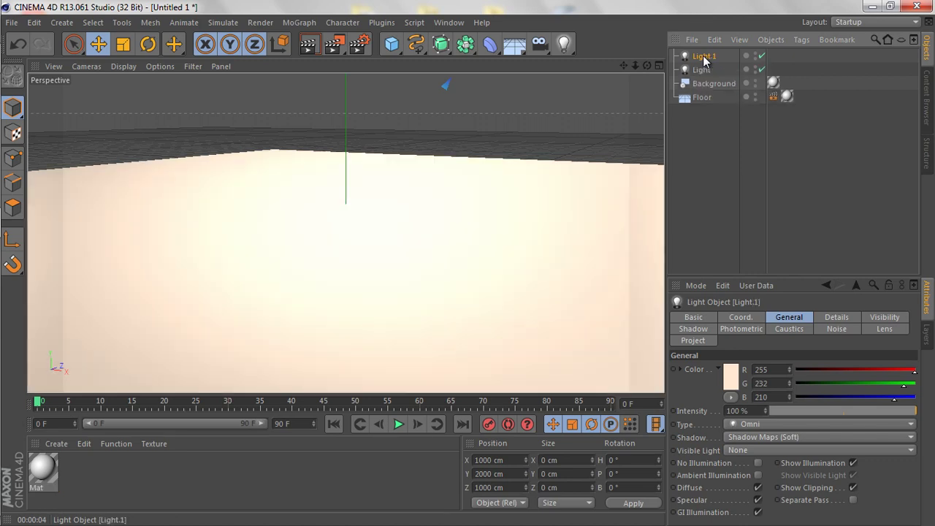
click(737, 316)
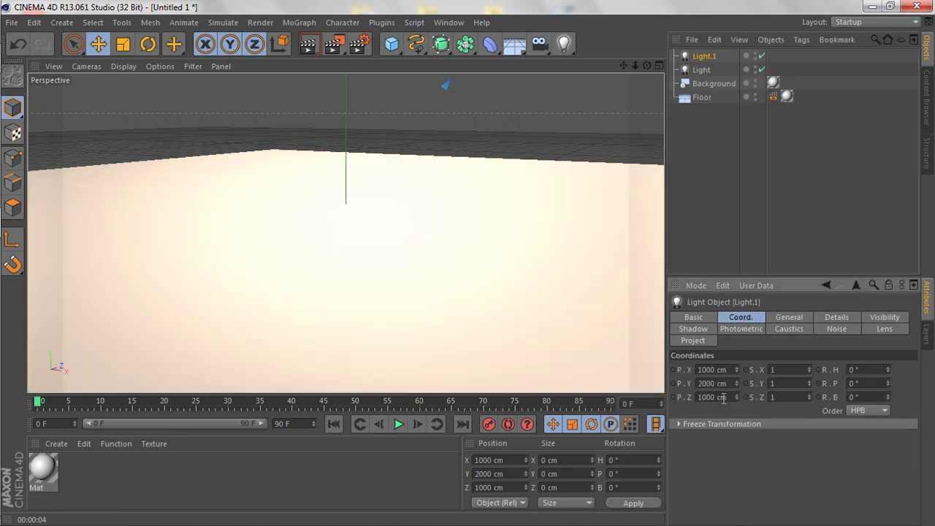
click(699, 370)
text(-)
key(Return)
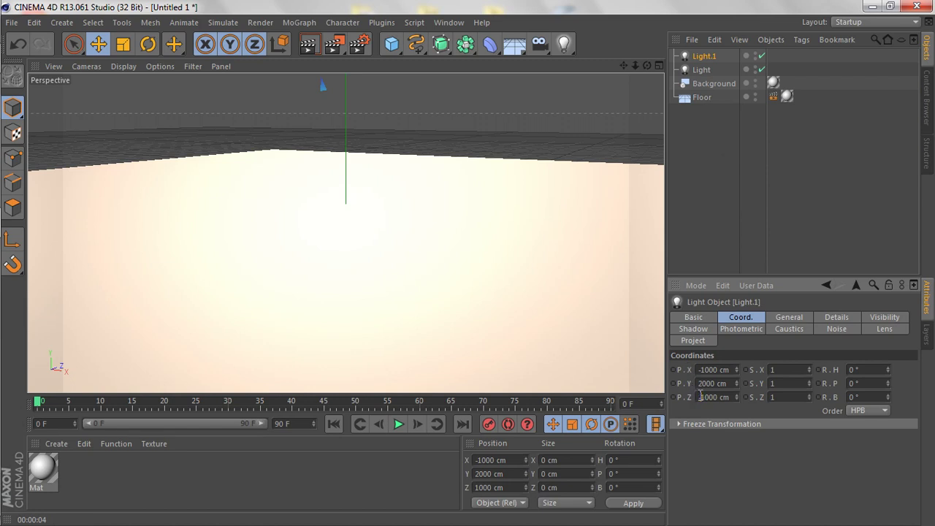
Move the original light to Z -1000 cm
click(701, 69)
click(698, 397)
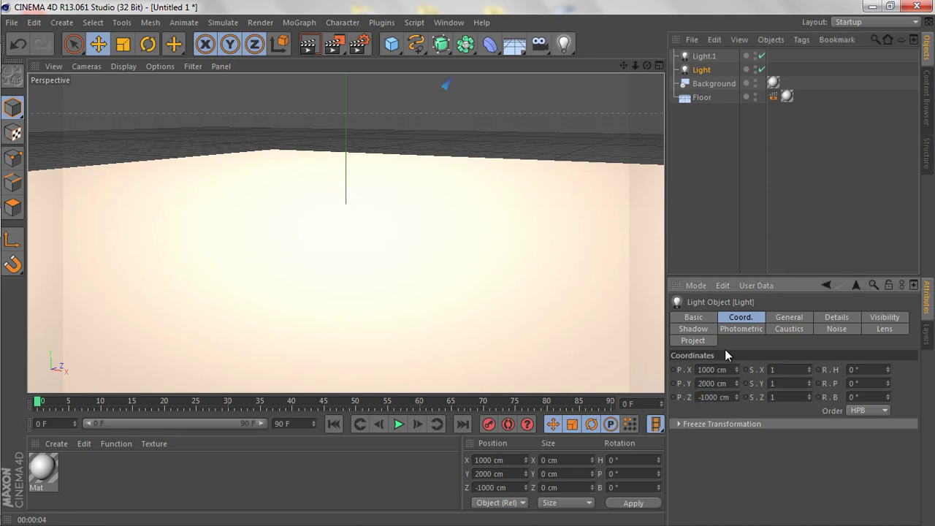
text(-)
key(Return)
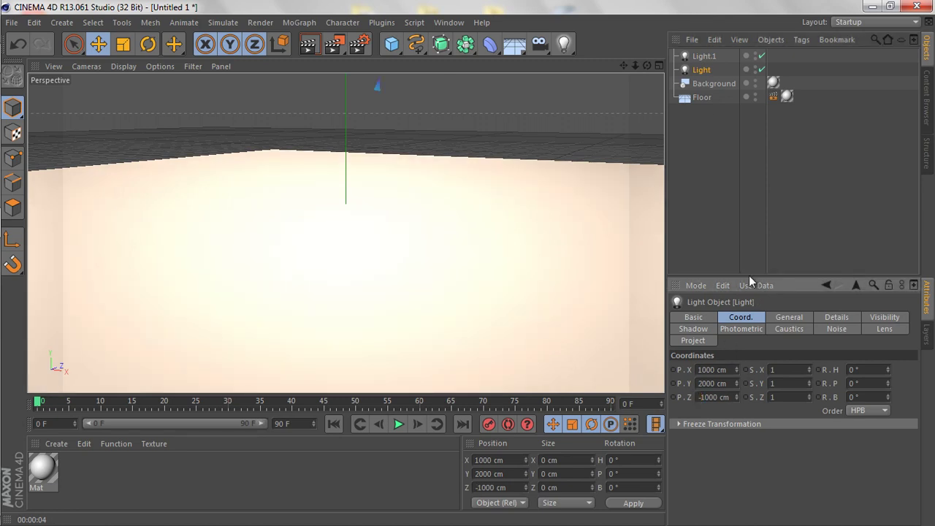
Give Light.1 a pale cool blue colour and render the view
click(704, 57)
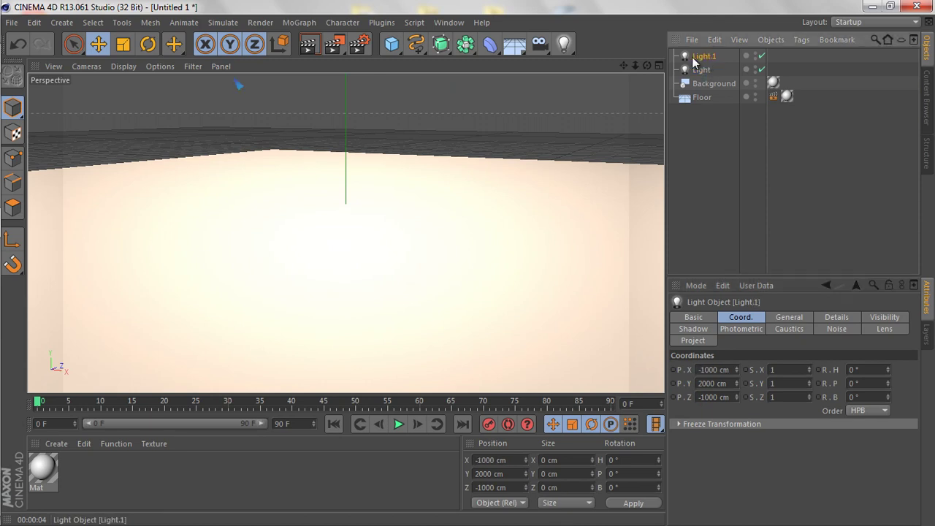
click(789, 319)
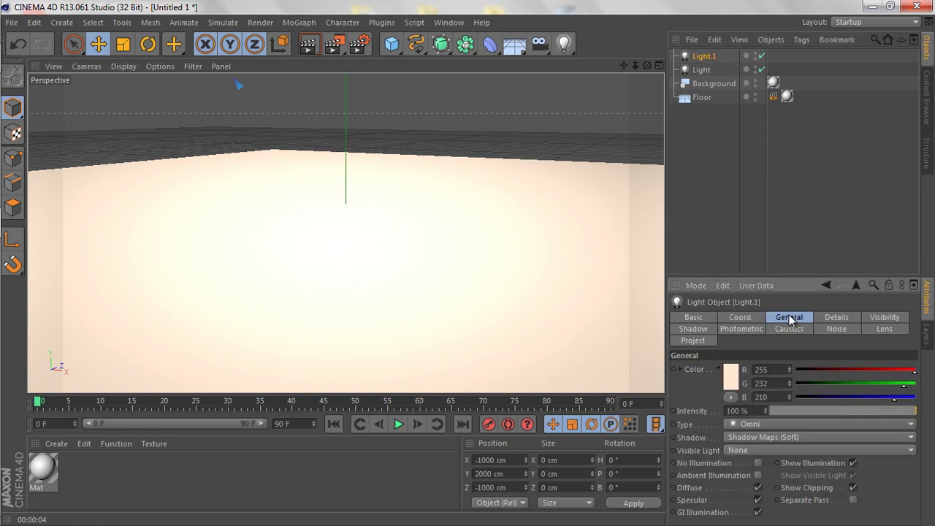
click(732, 381)
drag(711, 328, 769, 330)
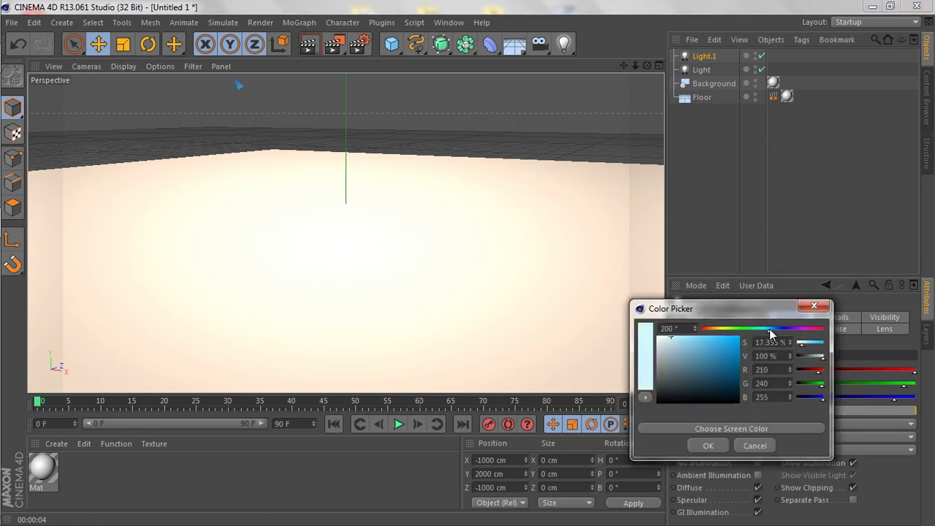
click(705, 444)
click(308, 44)
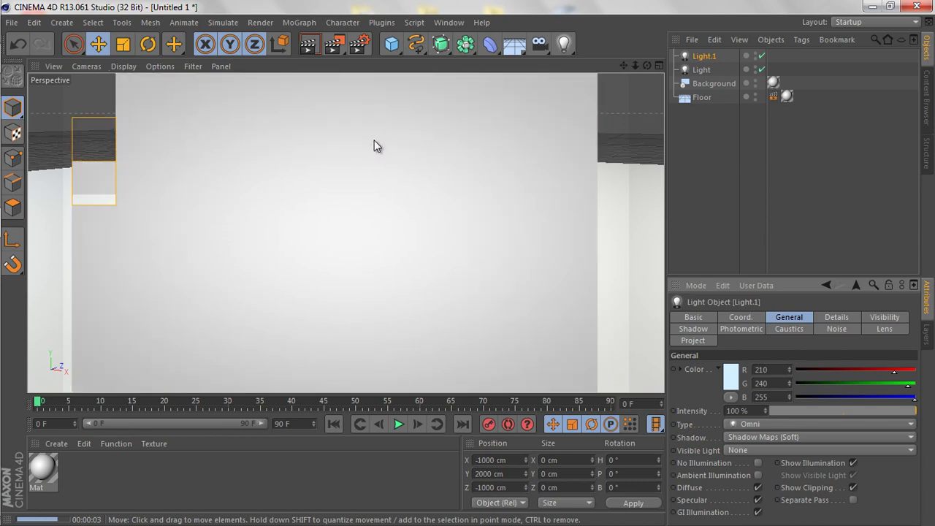
Add a Cube and render it from several orbited camera angles
click(392, 44)
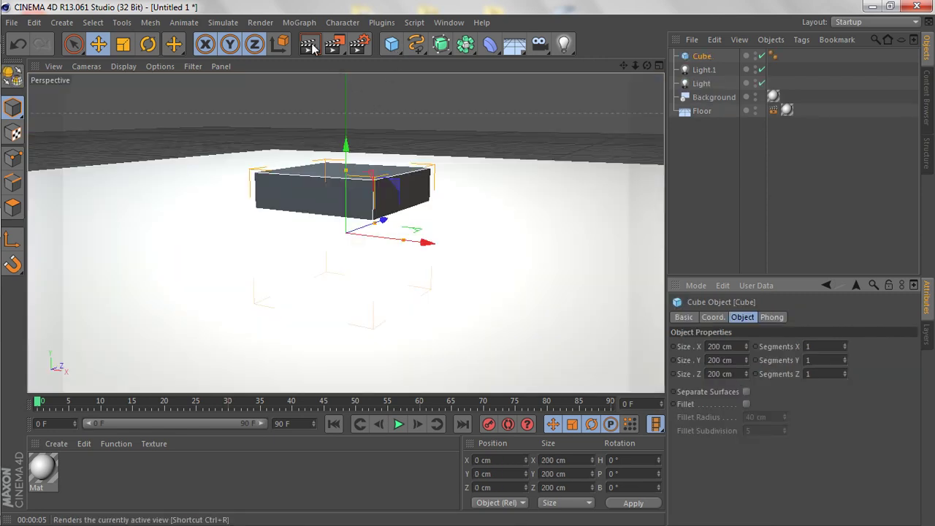
click(308, 47)
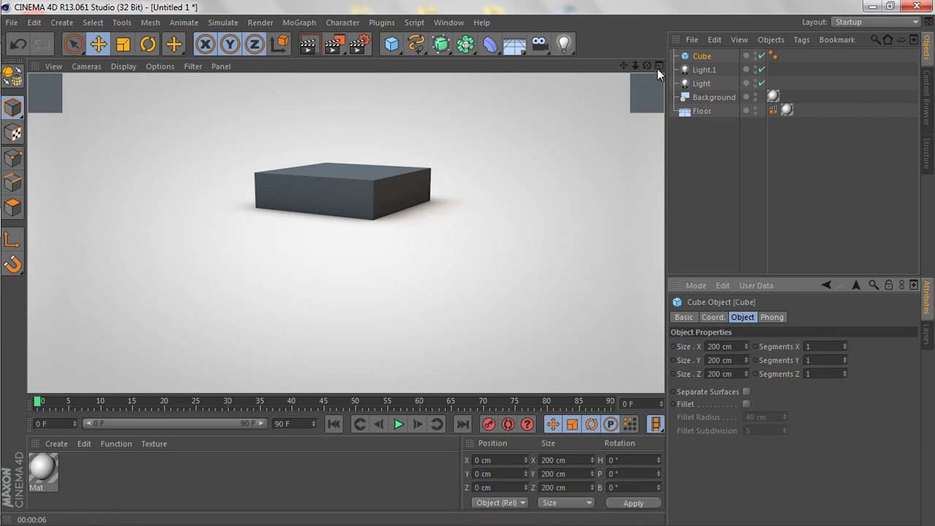
alt+drag(472, 267, 469, 268)
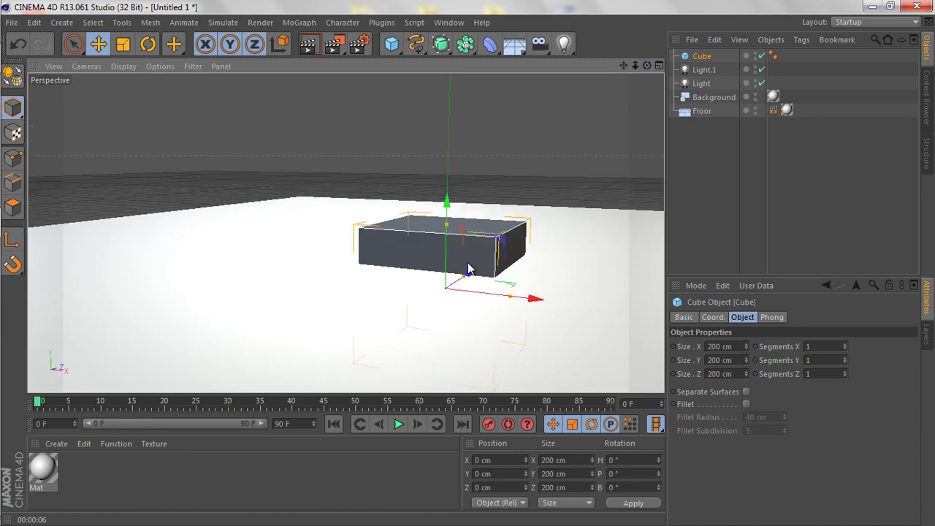
click(307, 45)
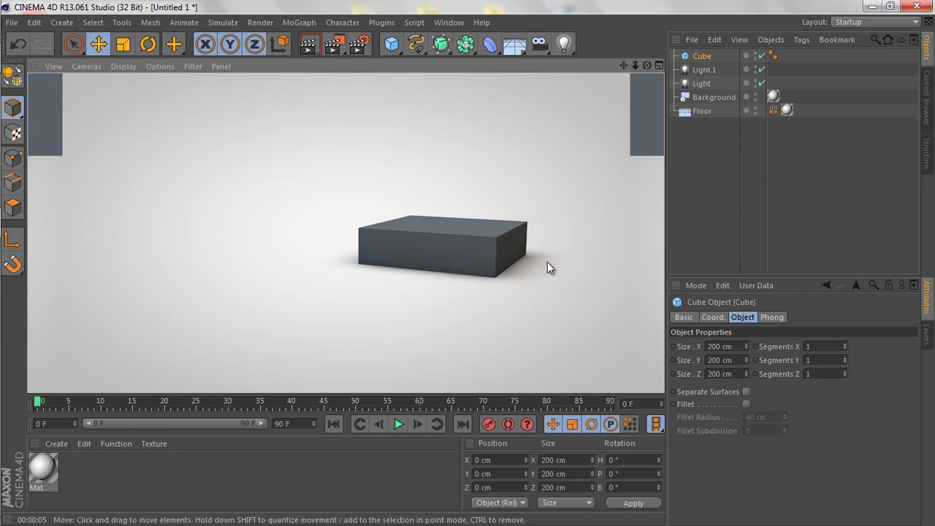
drag(646, 65, 433, 88)
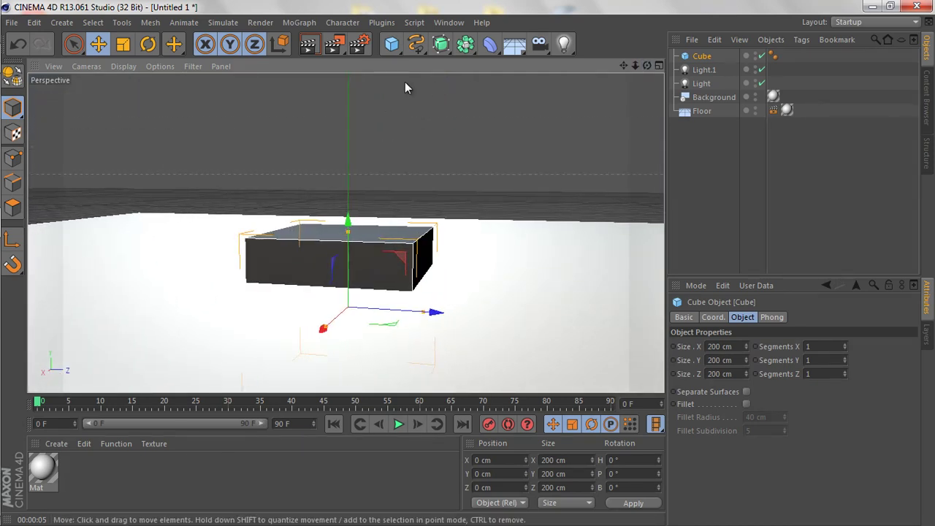
click(307, 46)
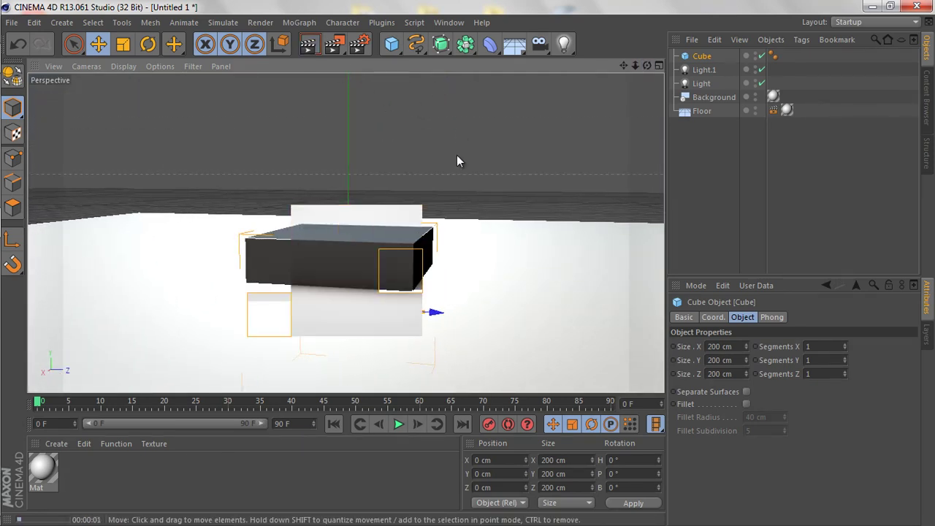